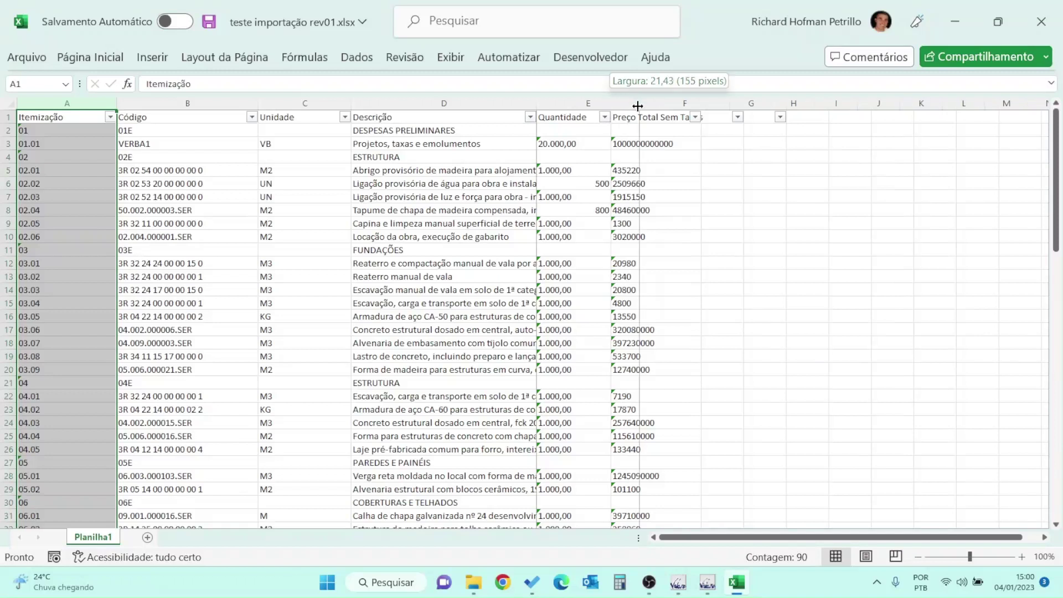
Widen the Preço Total Sem Taxas column and insert an empty column before Itemização.
{"action": "left_click_drag", "start_coordinate": [730, 103], "coordinate": [751, 103]}
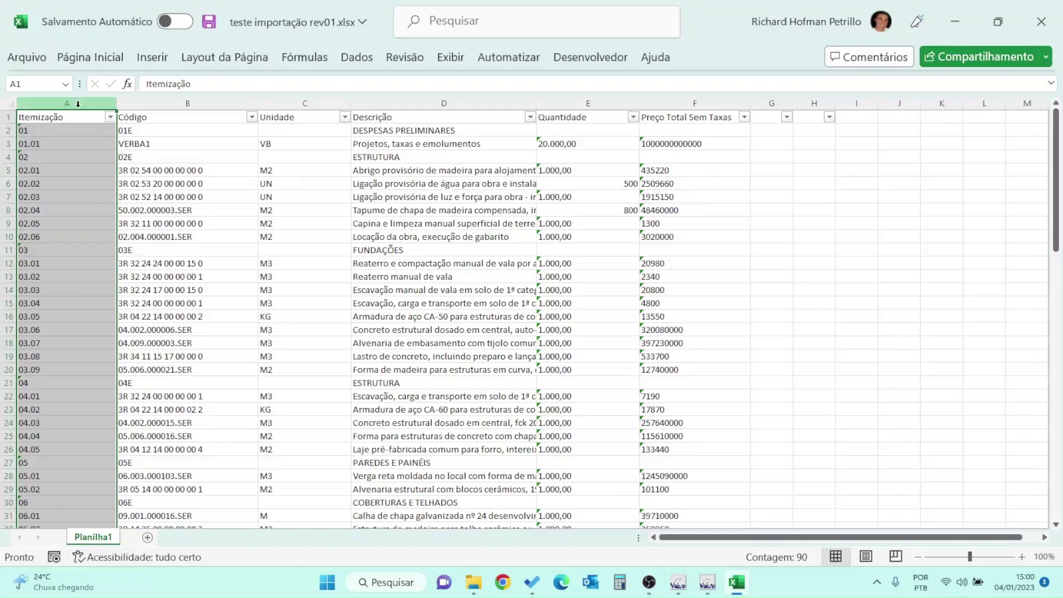
{"action": "left_click", "coordinate": [165, 105]}
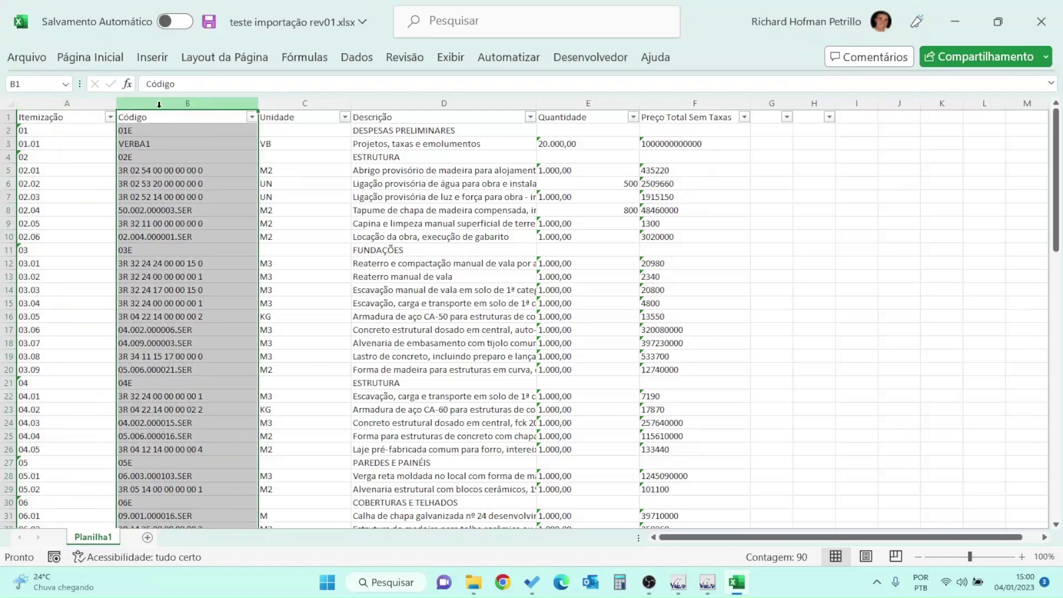
{"action": "right_click", "coordinate": [83, 108]}
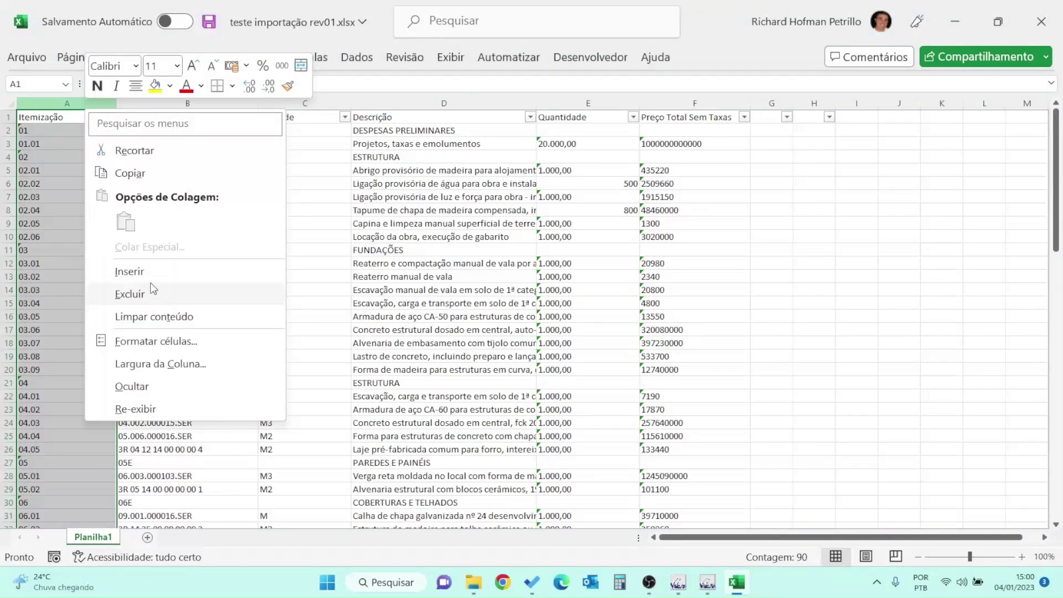
{"action": "left_click", "coordinate": [151, 271]}
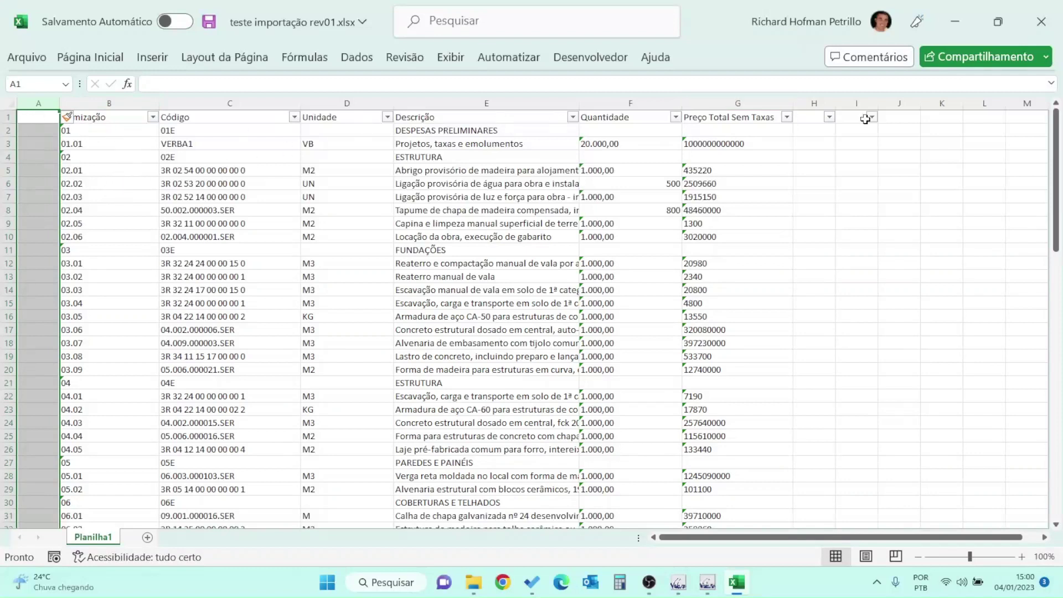
Enter the header "indice" in cell A1 of the new column.
{"action": "left_click", "coordinate": [33, 116]}
{"action": "type", "text": "indice"}
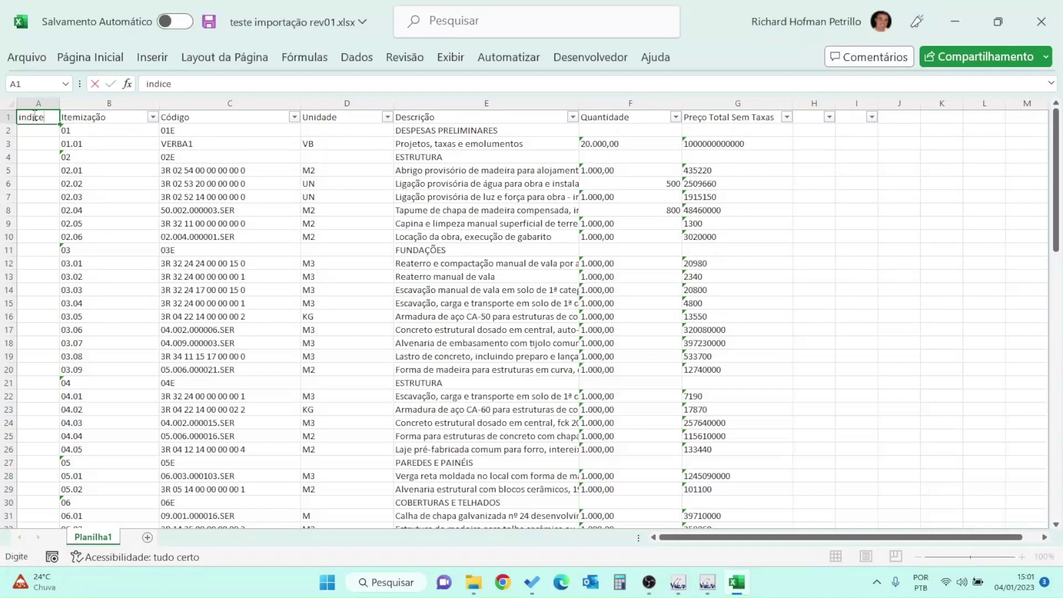
{"action": "key", "text": "Tab"}
Enter a.0001 in cell A2 and fill the sequence down the indice column to row 90.
{"action": "left_click", "coordinate": [37, 128]}
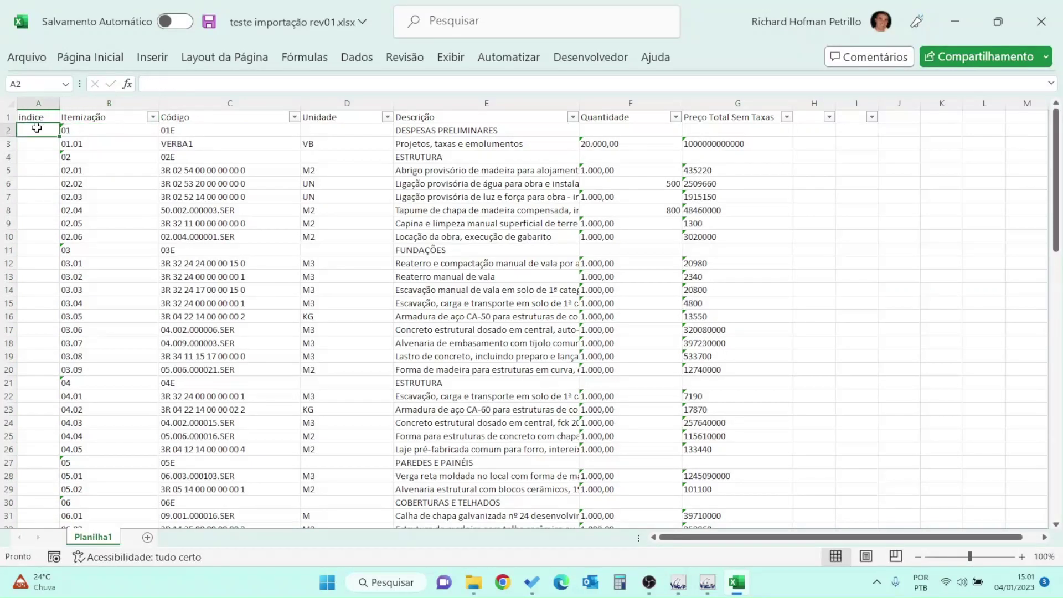
{"action": "type", "text": "a.0001"}
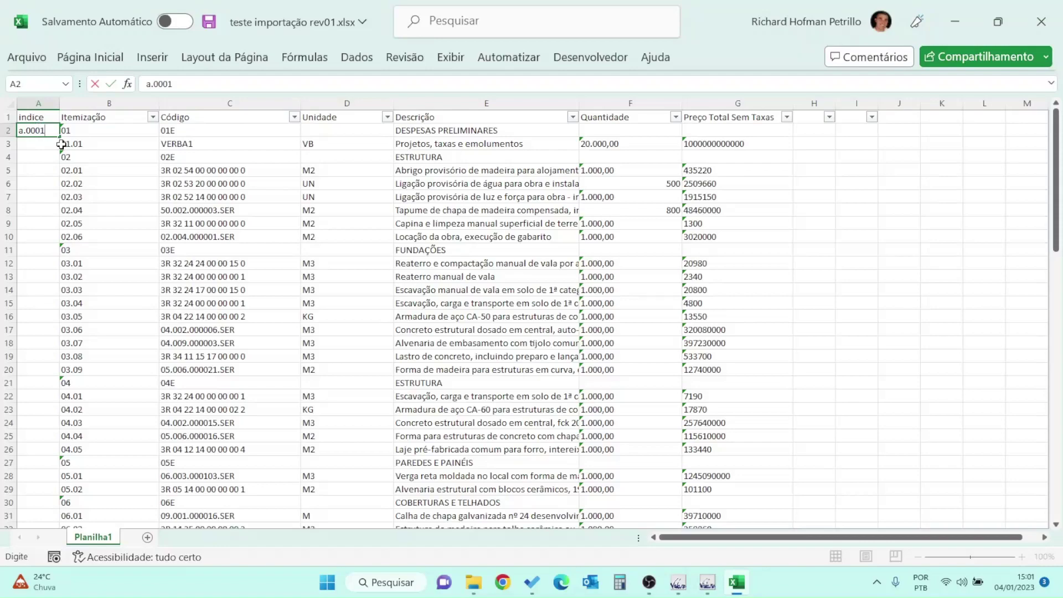
{"action": "left_click", "coordinate": [45, 148]}
{"action": "left_click", "coordinate": [44, 128]}
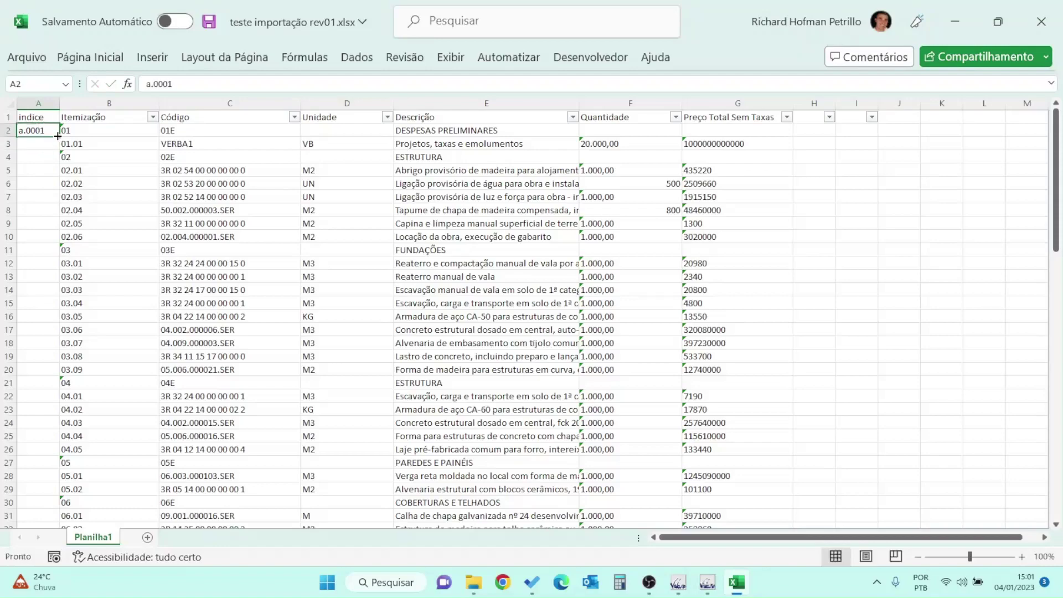
{"action": "left_click_drag", "start_coordinate": [57, 136], "coordinate": [34, 462]}
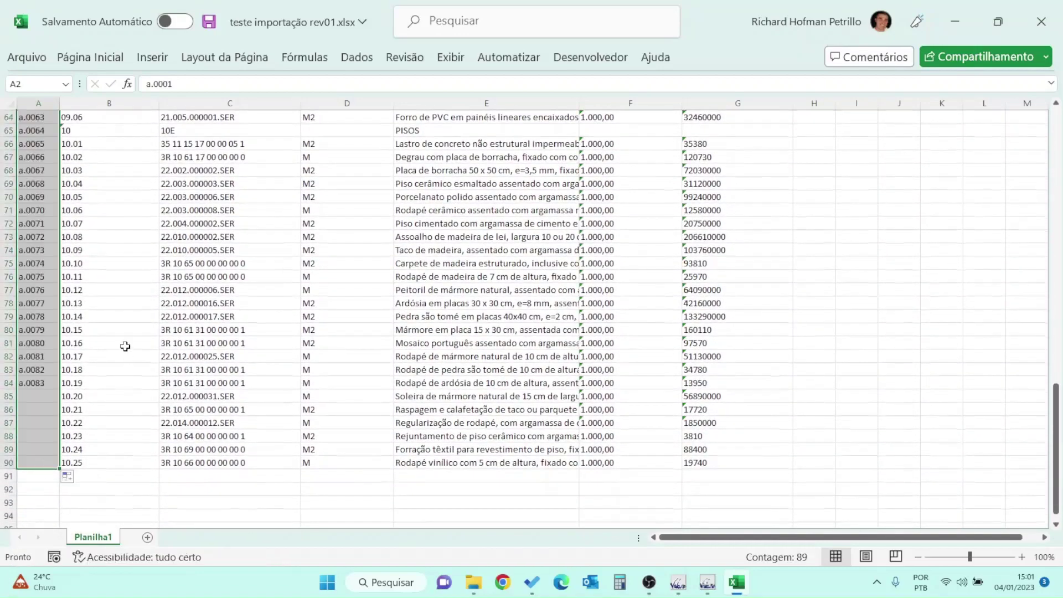
{"action": "scroll", "coordinate": [125, 346], "scroll_direction": "up", "scroll_amount": 20}
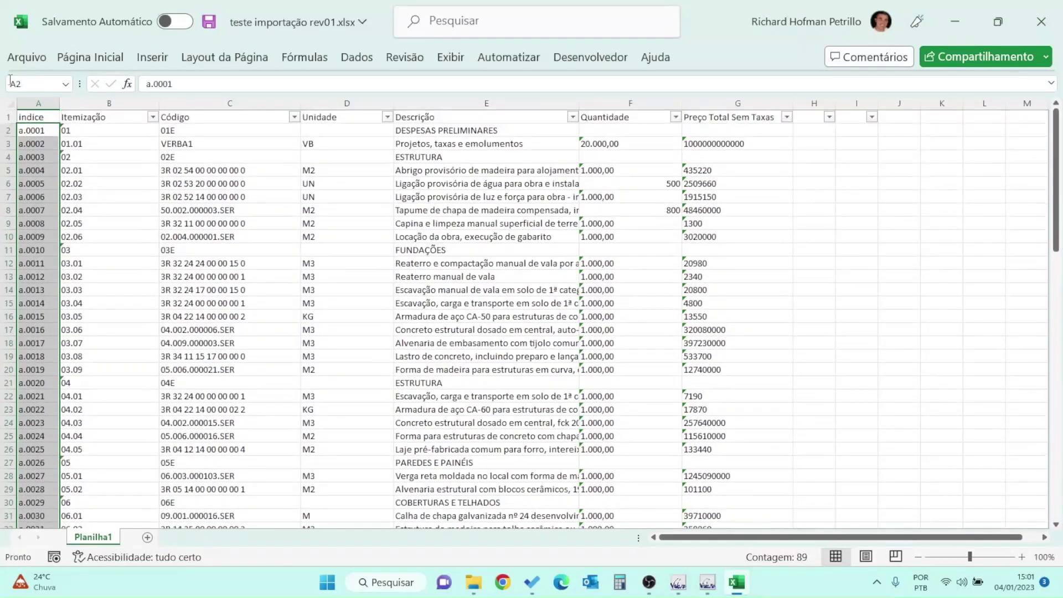
Remove and reapply the filter on the whole sheet to include the indice column, and widen that column.
{"action": "left_click", "coordinate": [11, 103]}
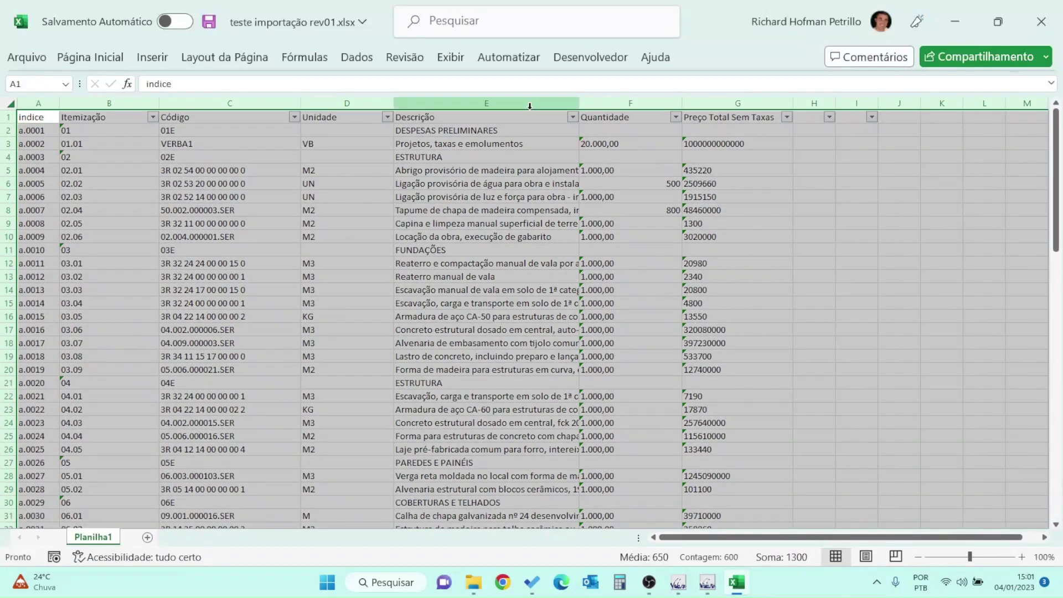
{"action": "left_click", "coordinate": [121, 57]}
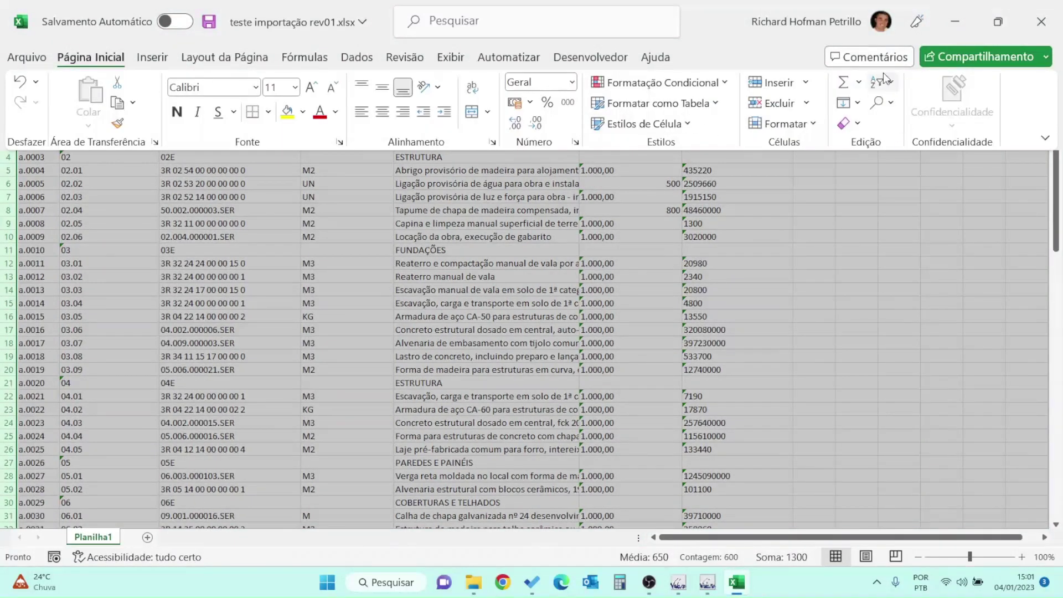
{"action": "left_click", "coordinate": [885, 81]}
{"action": "left_click", "coordinate": [919, 181]}
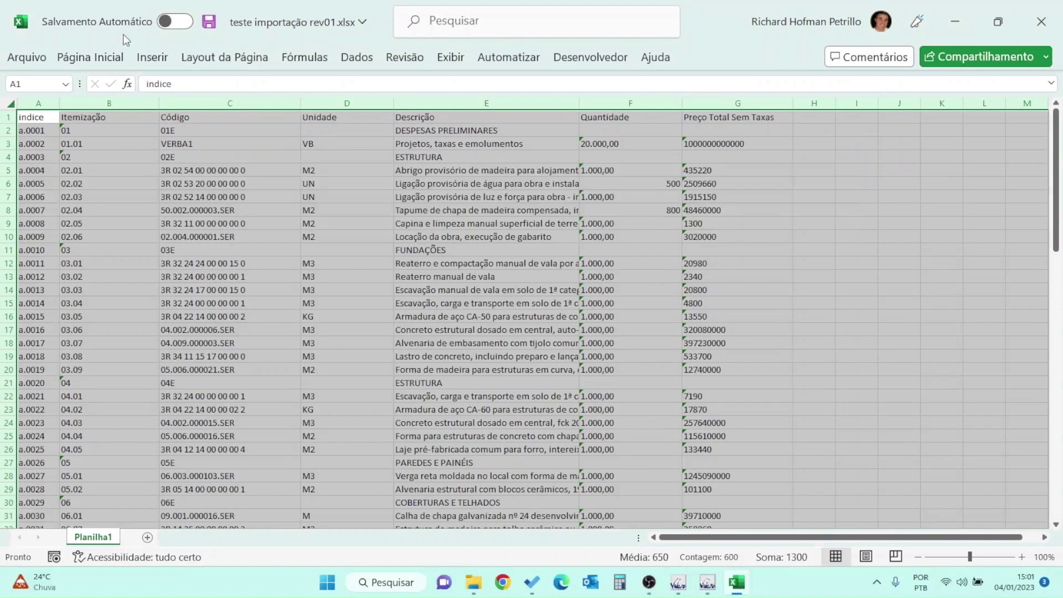
{"action": "left_click", "coordinate": [90, 57]}
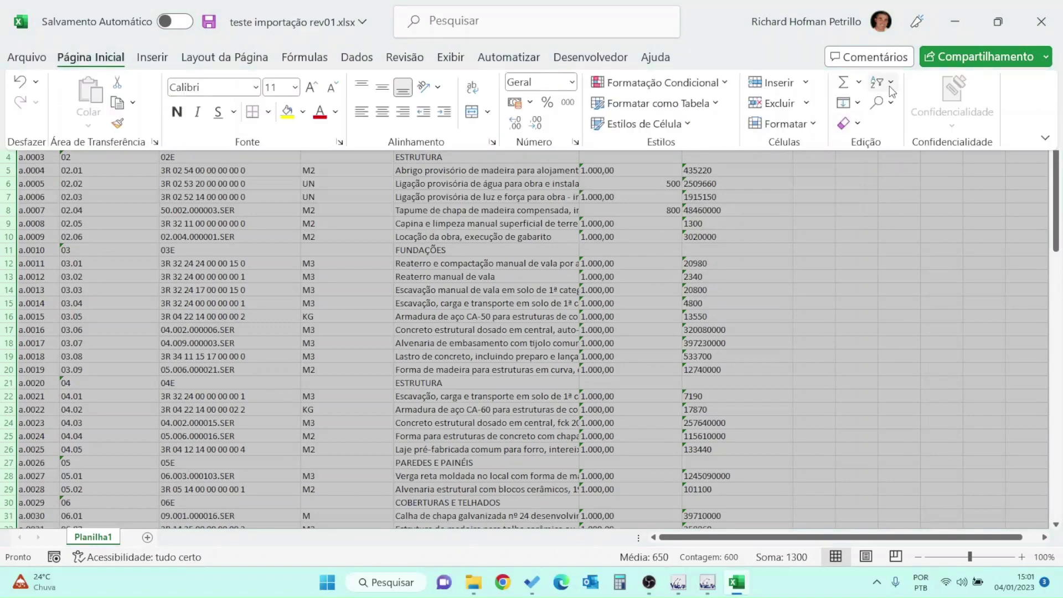
{"action": "left_click", "coordinate": [889, 85]}
{"action": "left_click", "coordinate": [913, 181]}
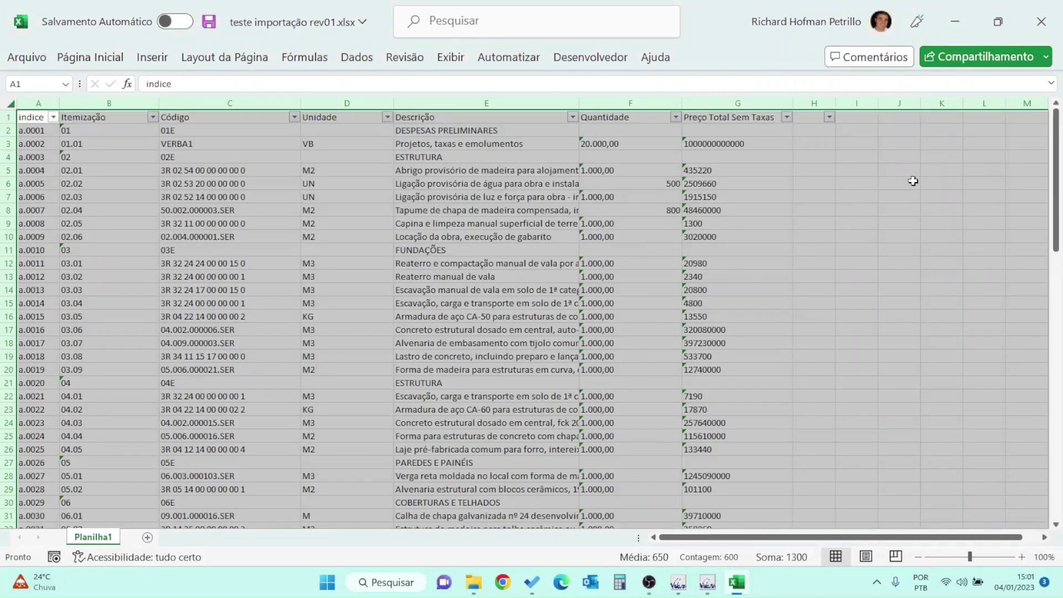
{"action": "left_click", "coordinate": [26, 148]}
{"action": "left_click_drag", "start_coordinate": [59, 101], "coordinate": [78, 104]}
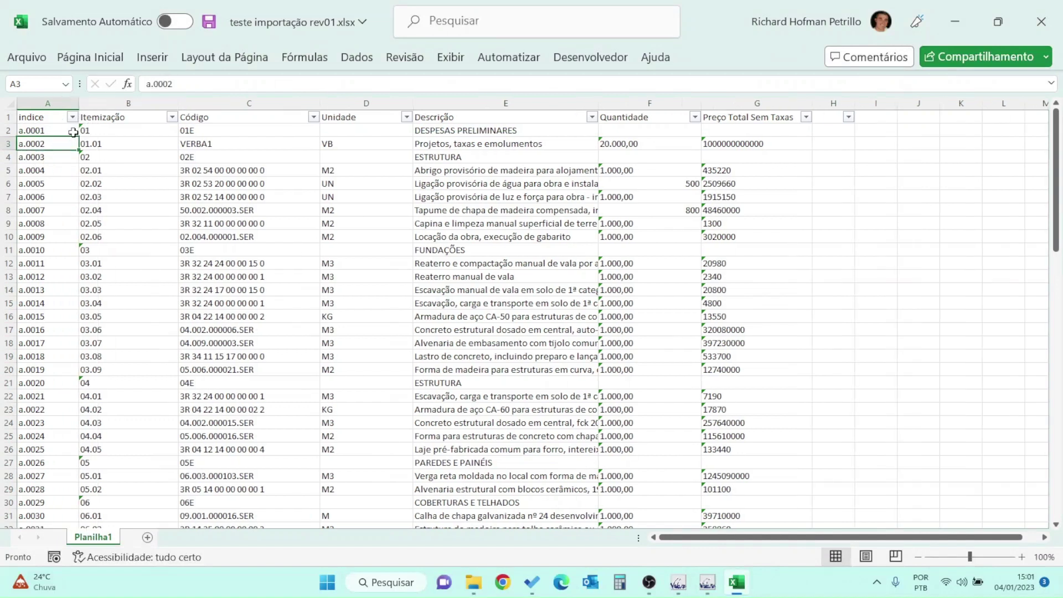
Change the Itemização value in cell B8 to 290909.
{"action": "left_click", "coordinate": [135, 211]}
{"action": "double_click", "coordinate": [136, 211]}
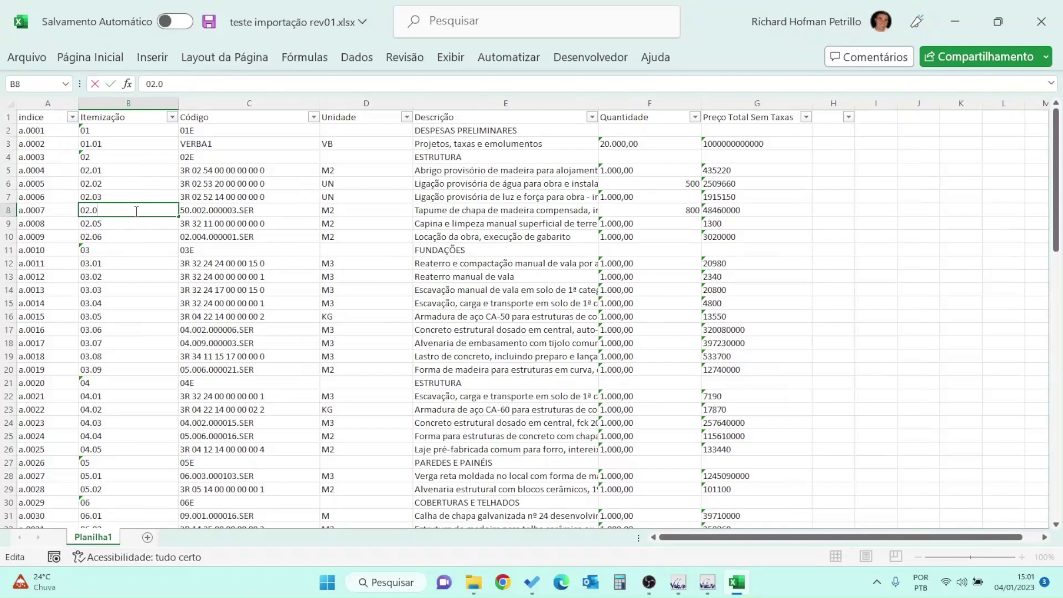
{"action": "type", "text": "90909"}
{"action": "key", "text": "Return"}
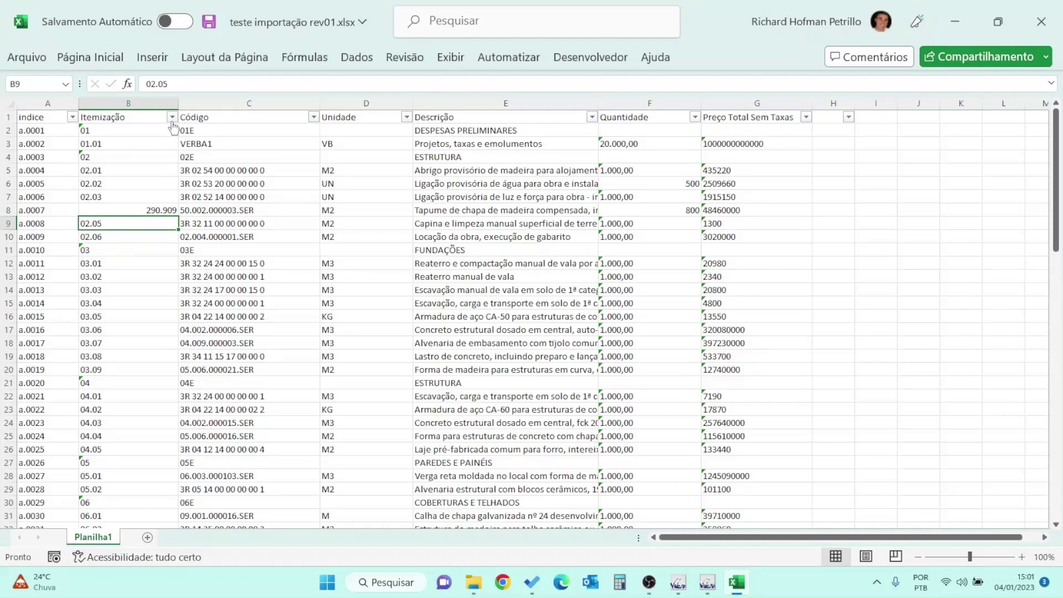
Sort the table by Itemização in ascending order, and restore the original row order by sorting indice from A to Z.
{"action": "left_click", "coordinate": [172, 118]}
{"action": "left_click", "coordinate": [72, 135]}
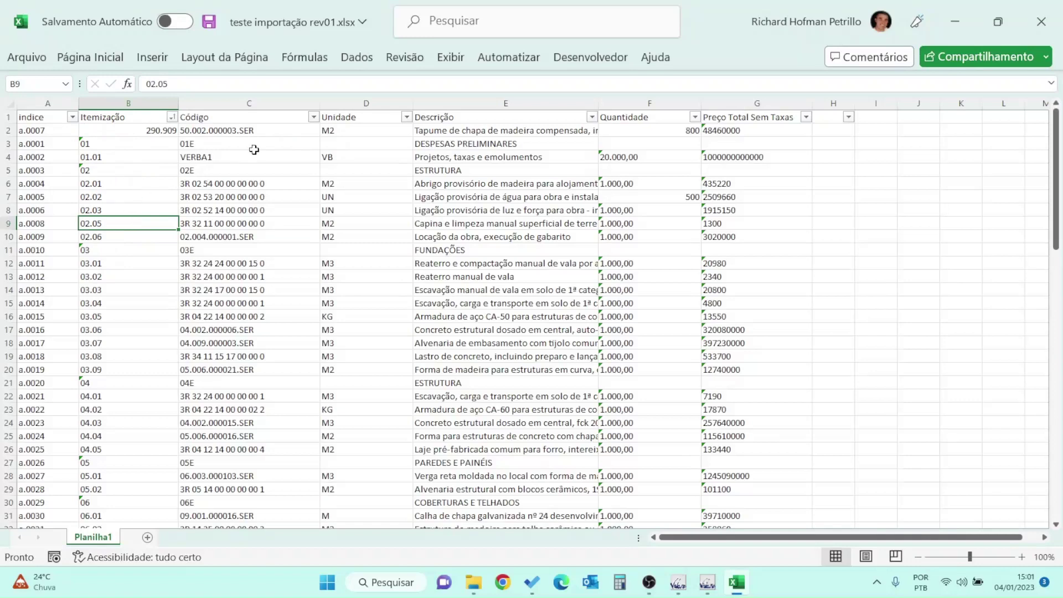
{"action": "left_click", "coordinate": [73, 121]}
{"action": "left_click", "coordinate": [93, 135]}
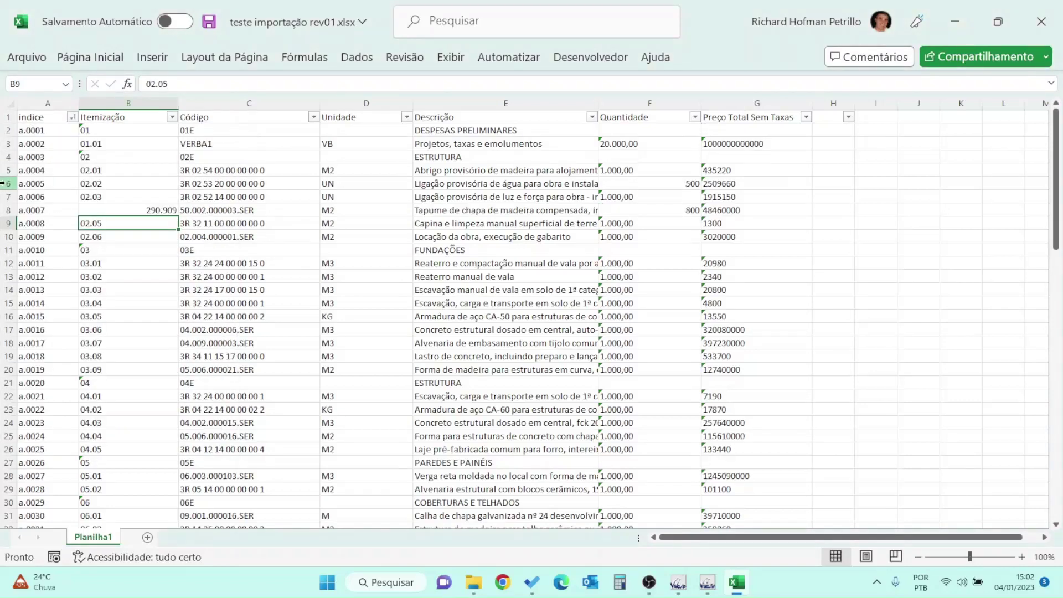
Set the Itemização value in cell B8 back to 02.04.
{"action": "left_click", "coordinate": [110, 212]}
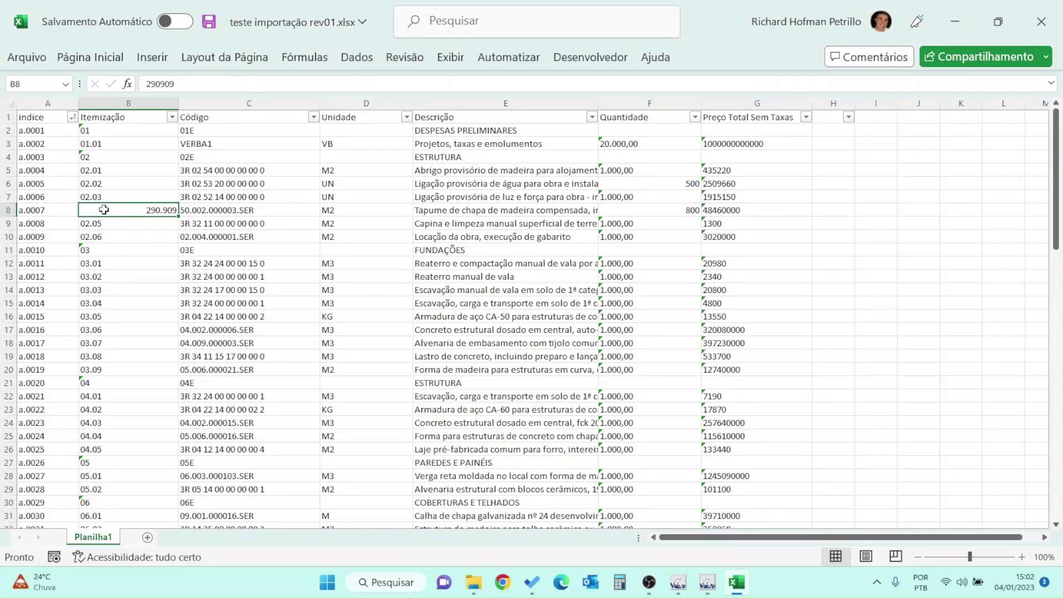
{"action": "type", "text": "02.0"}
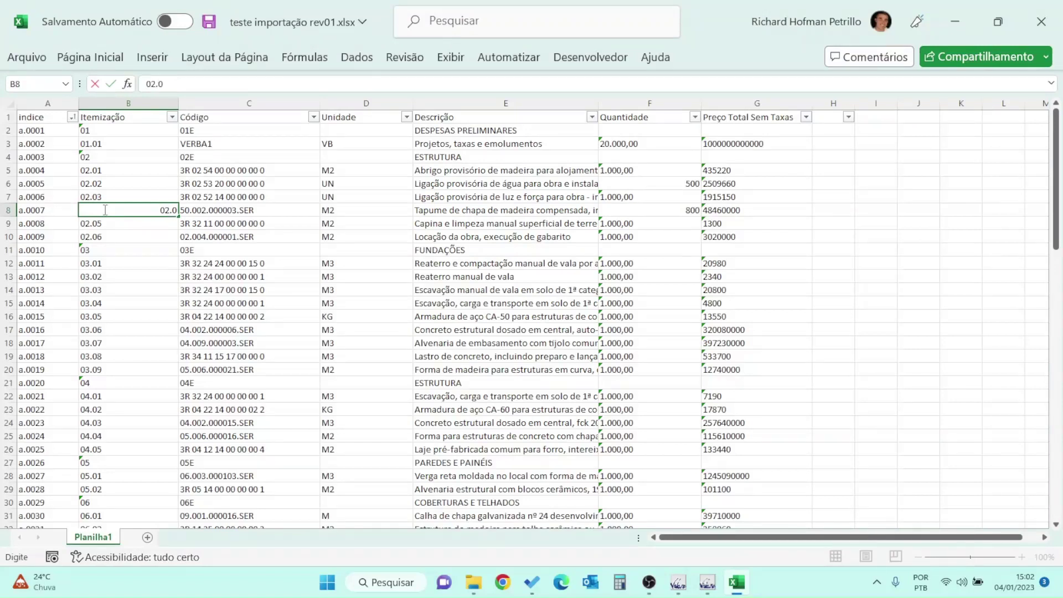
{"action": "type", "text": "4"}
{"action": "key", "text": "Return"}
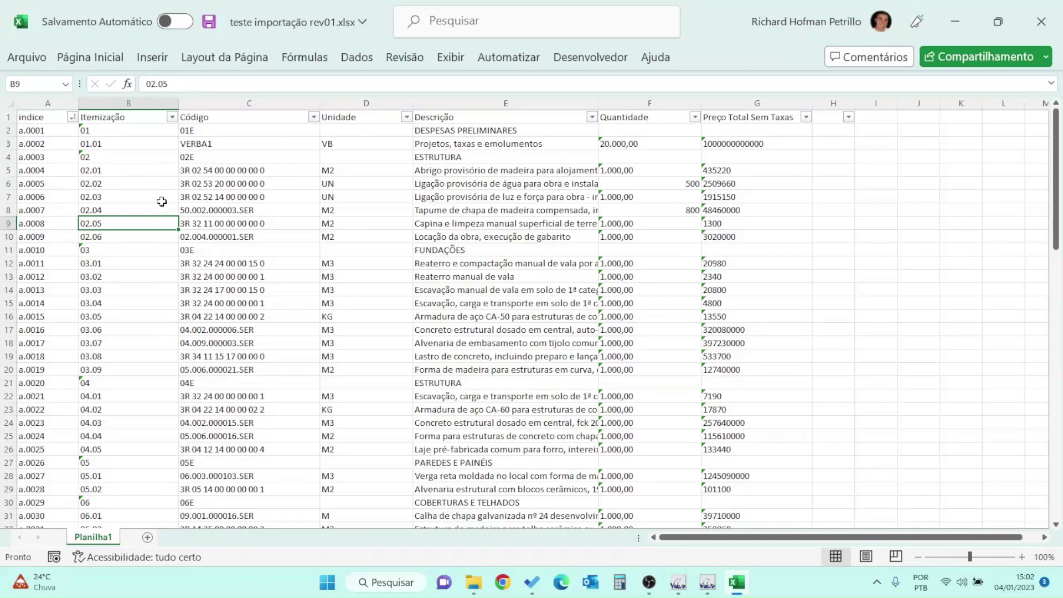
Review the indice, Itemização, Código and Unidade columns and the ESTRUTURA heading in row 4.
{"action": "left_click", "coordinate": [41, 100]}
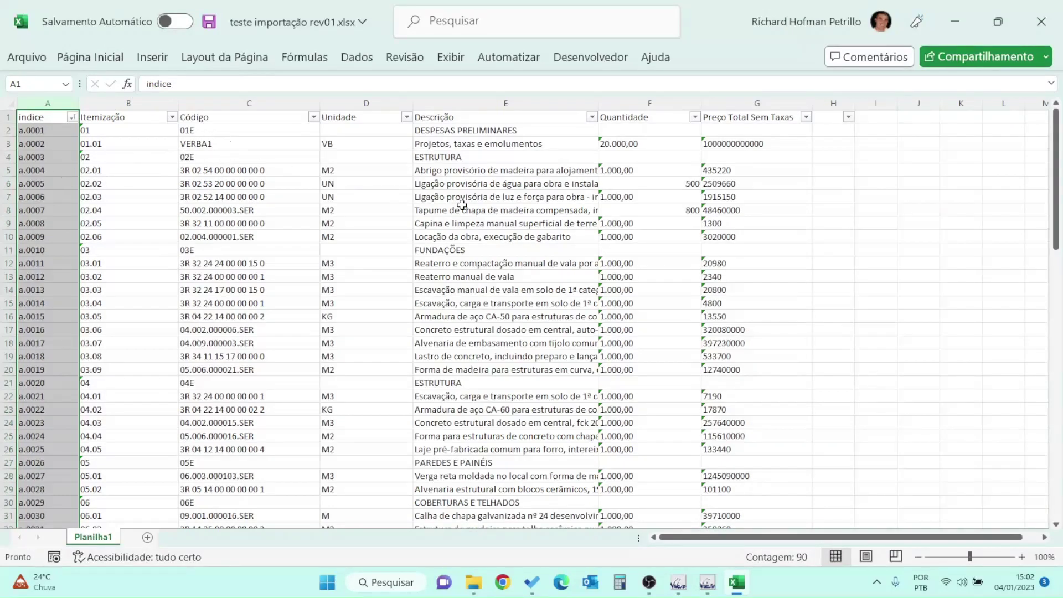
{"action": "left_click", "coordinate": [105, 101]}
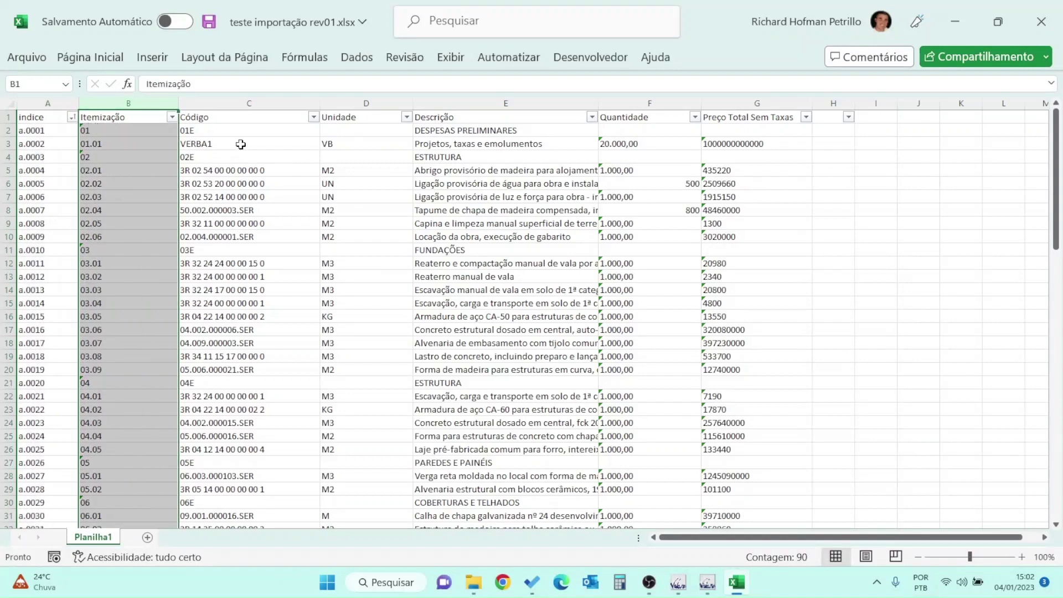
{"action": "left_click", "coordinate": [242, 102]}
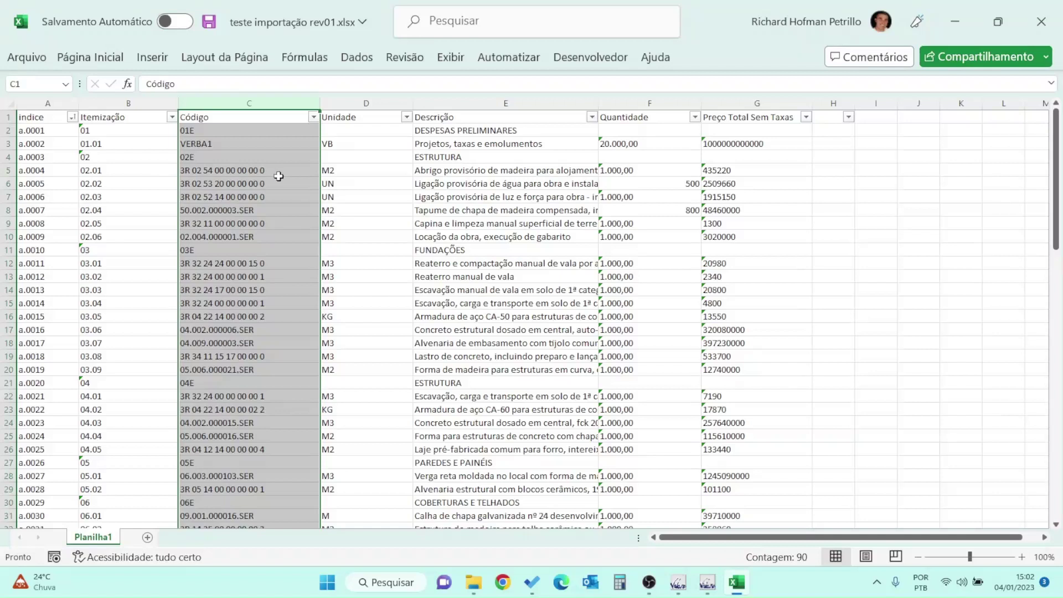
{"action": "left_click", "coordinate": [218, 169]}
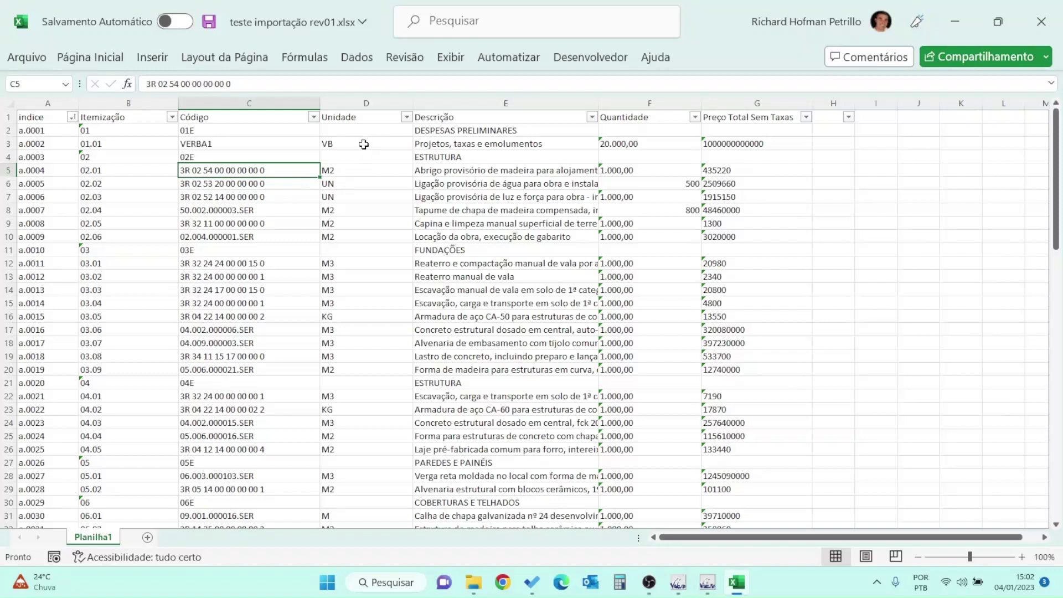
{"action": "left_click", "coordinate": [357, 102]}
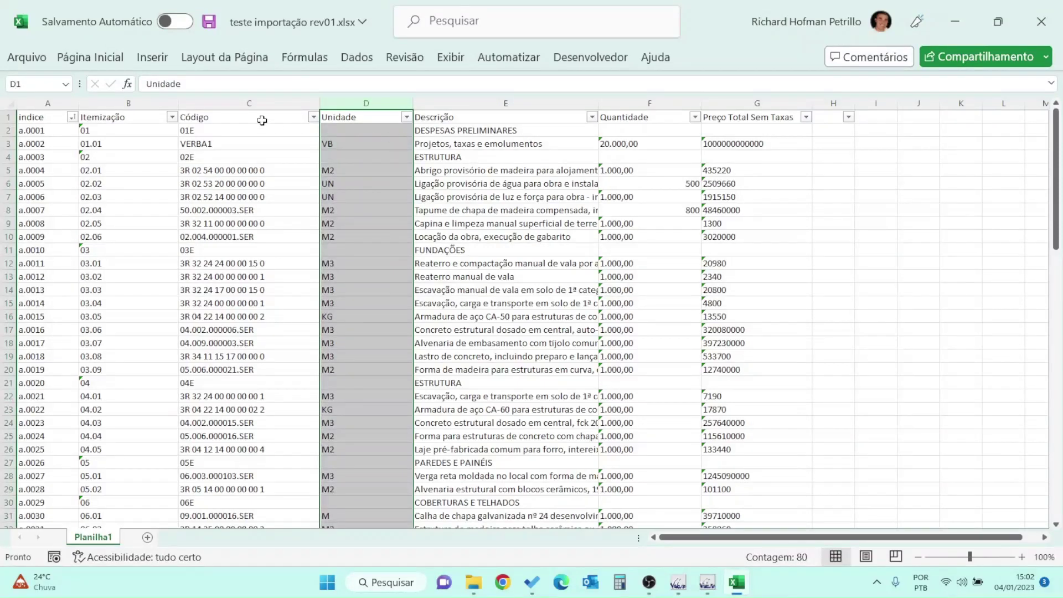
{"action": "left_click", "coordinate": [7, 157]}
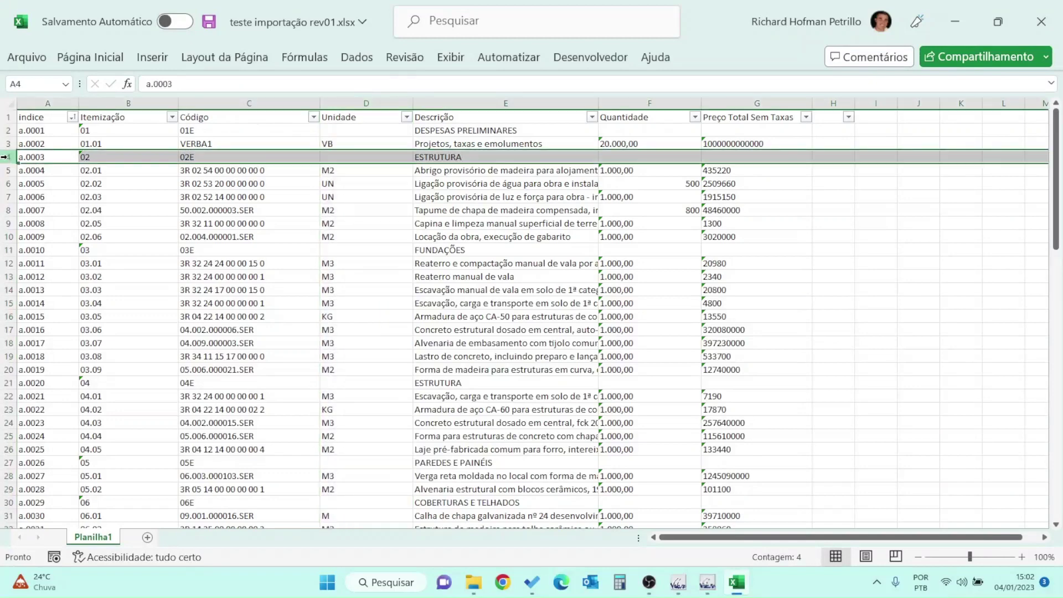
Filter the Unidade column to show only the rows with a blank unit.
{"action": "left_click", "coordinate": [407, 117]}
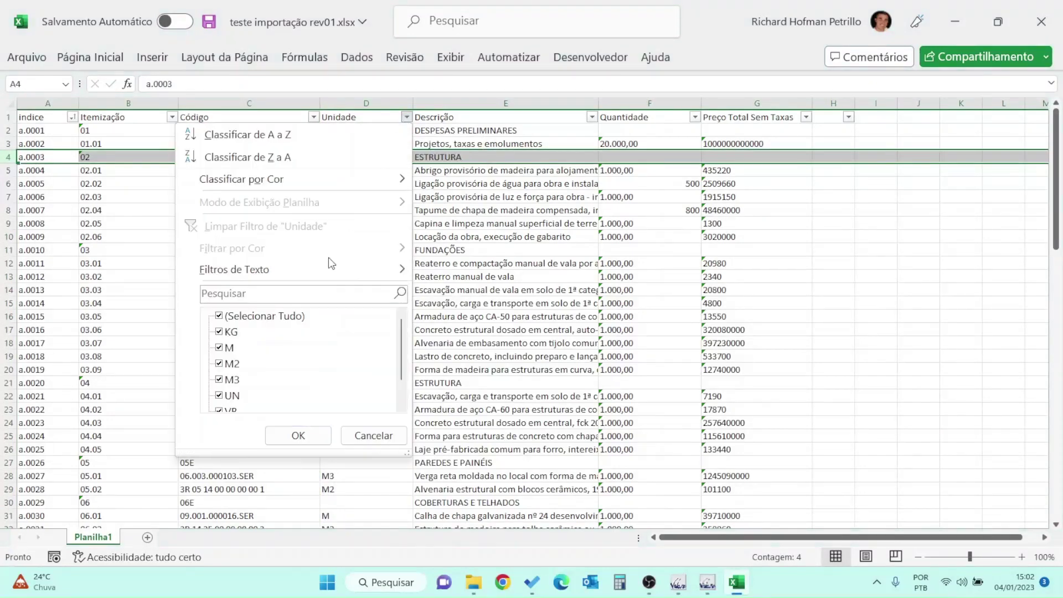
{"action": "left_click", "coordinate": [299, 316]}
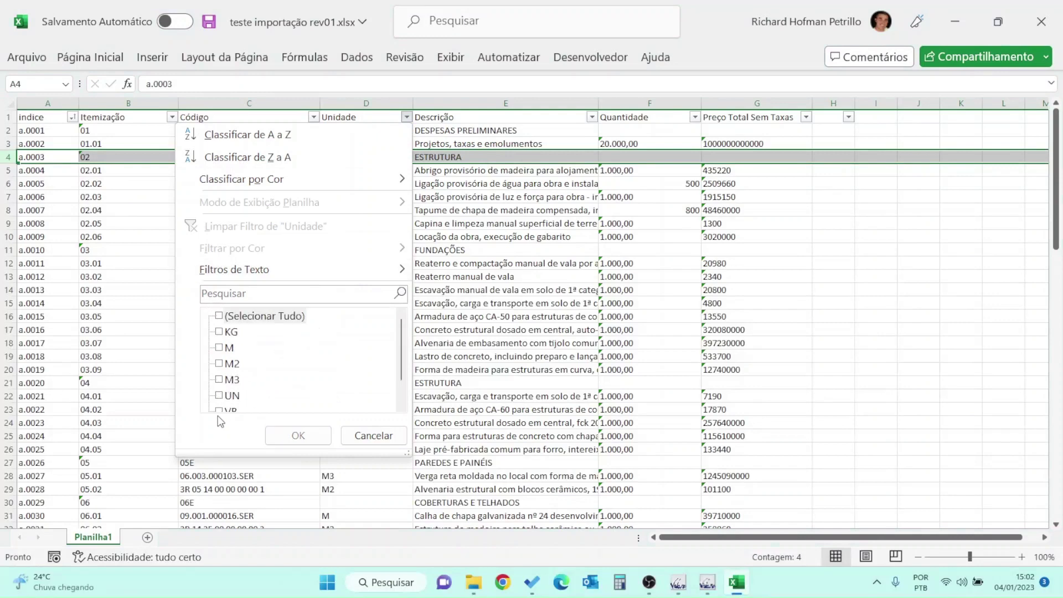
{"action": "scroll", "coordinate": [222, 410], "scroll_direction": "down", "scroll_amount": 1}
{"action": "left_click", "coordinate": [220, 398]}
{"action": "left_click", "coordinate": [298, 435]}
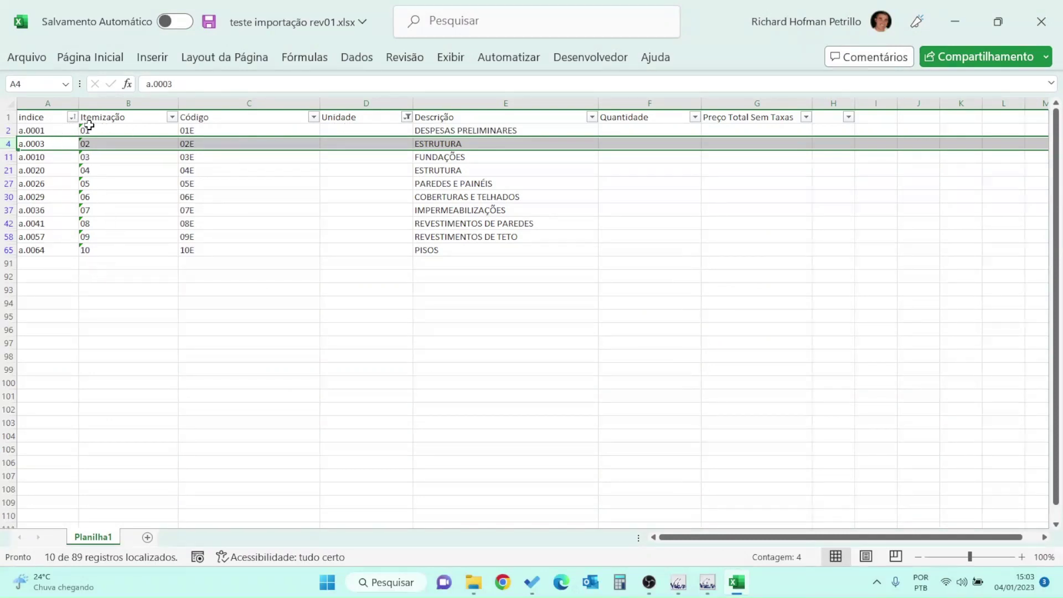
Review the Itemização numbers and Descrição titles of the filtered heading rows.
{"action": "left_click_drag", "start_coordinate": [86, 129], "coordinate": [99, 247]}
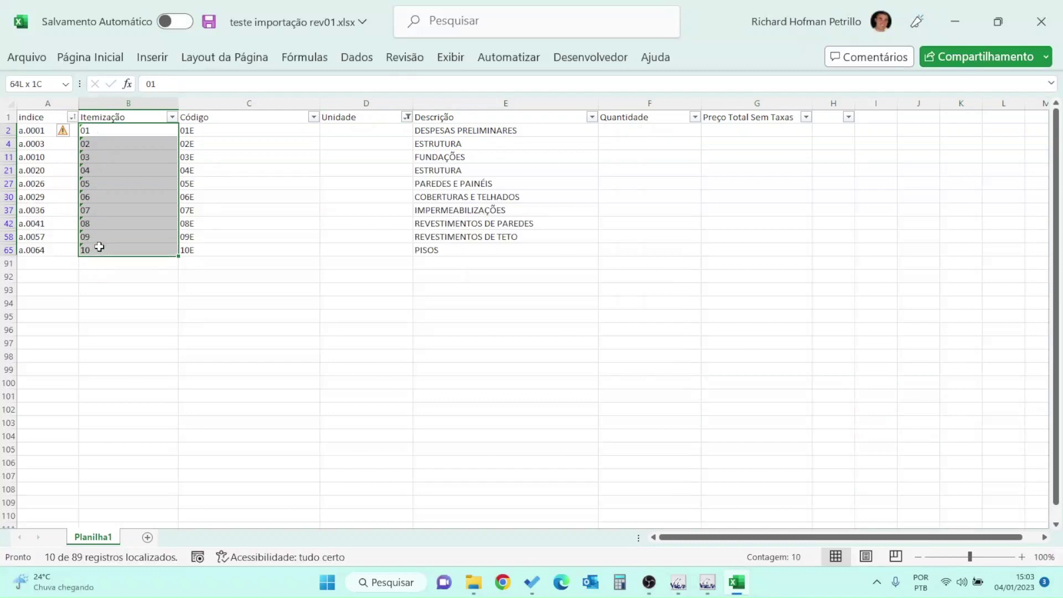
{"action": "left_click", "coordinate": [482, 131]}
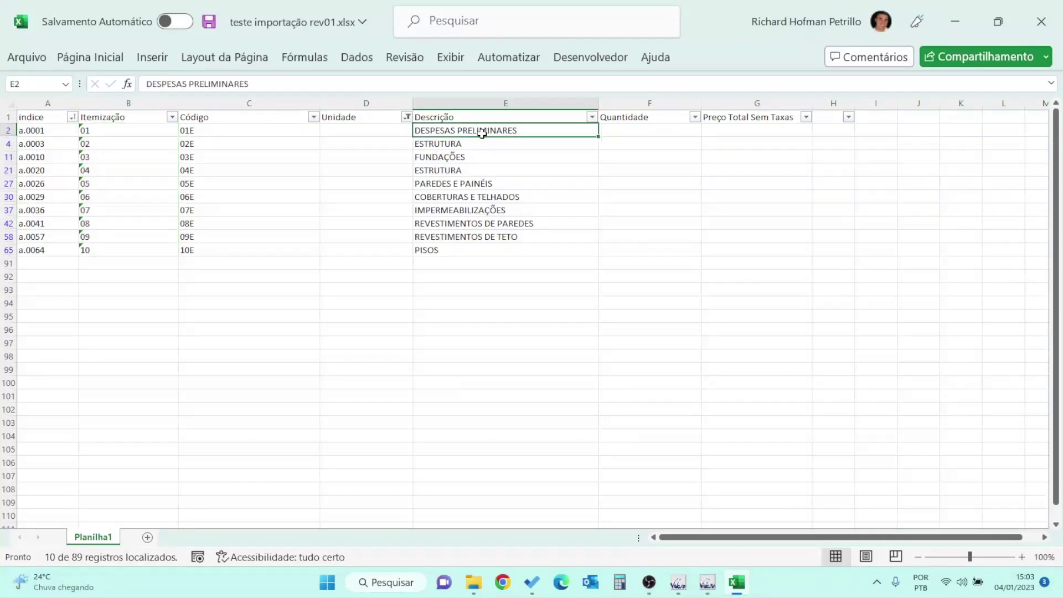
{"action": "left_click_drag", "start_coordinate": [482, 132], "coordinate": [496, 248]}
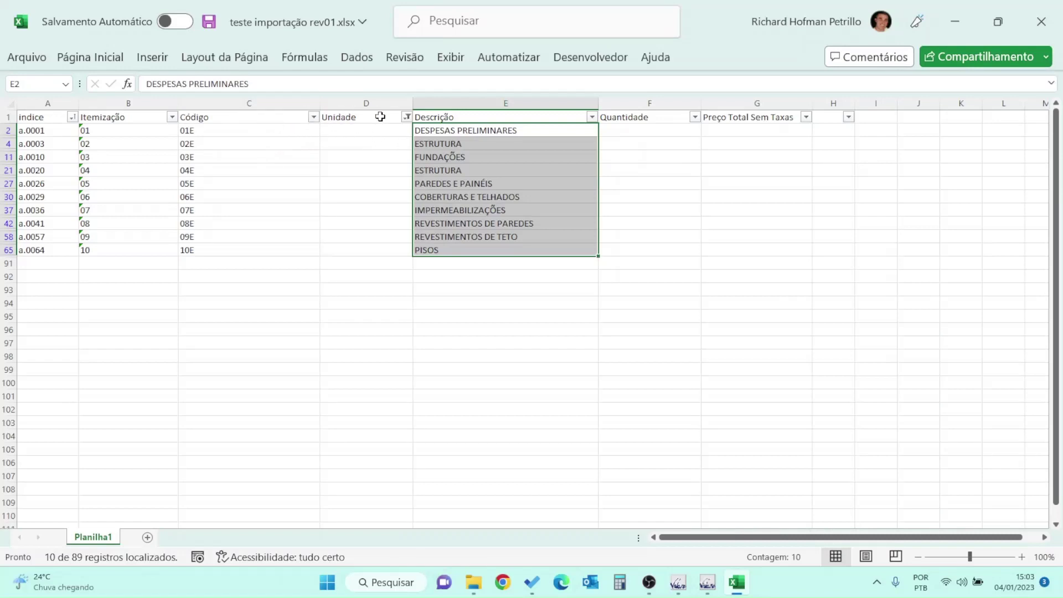
Remove the blank-unit filter from the Unidade column so all budget rows are shown again.
{"action": "left_click", "coordinate": [407, 117]}
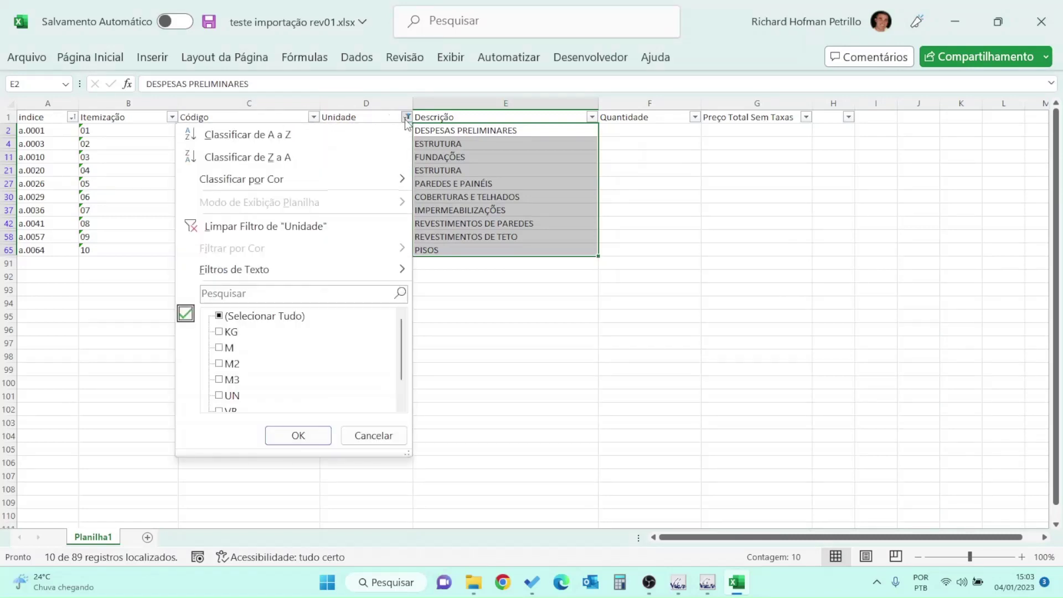
{"action": "left_click", "coordinate": [282, 317]}
{"action": "left_click", "coordinate": [319, 437]}
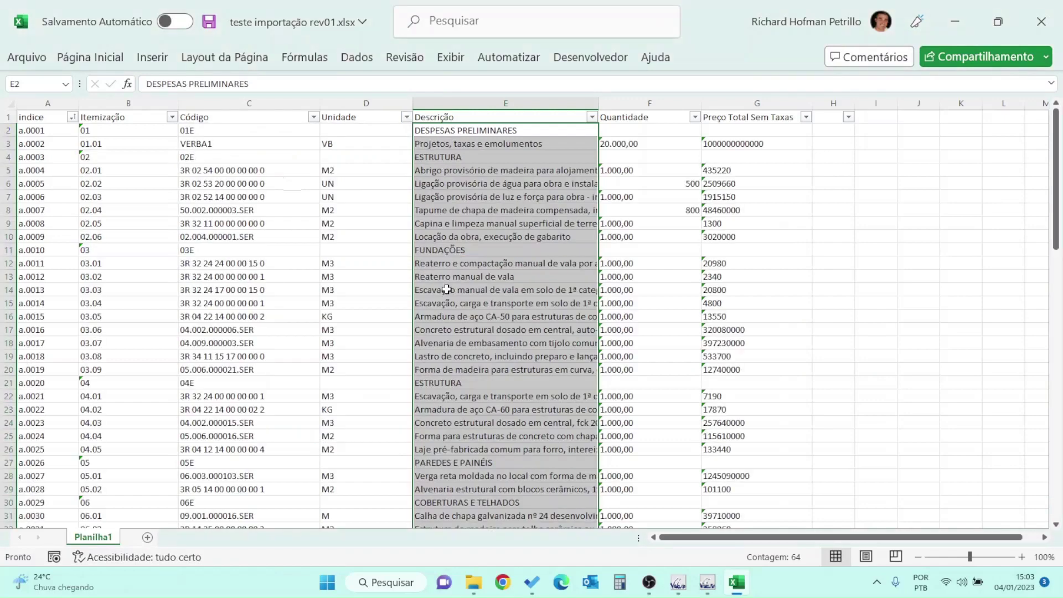
Filter the Quantidade column to show only the rows with a blank quantity.
{"action": "left_click", "coordinate": [695, 117]}
{"action": "left_click", "coordinate": [583, 320]}
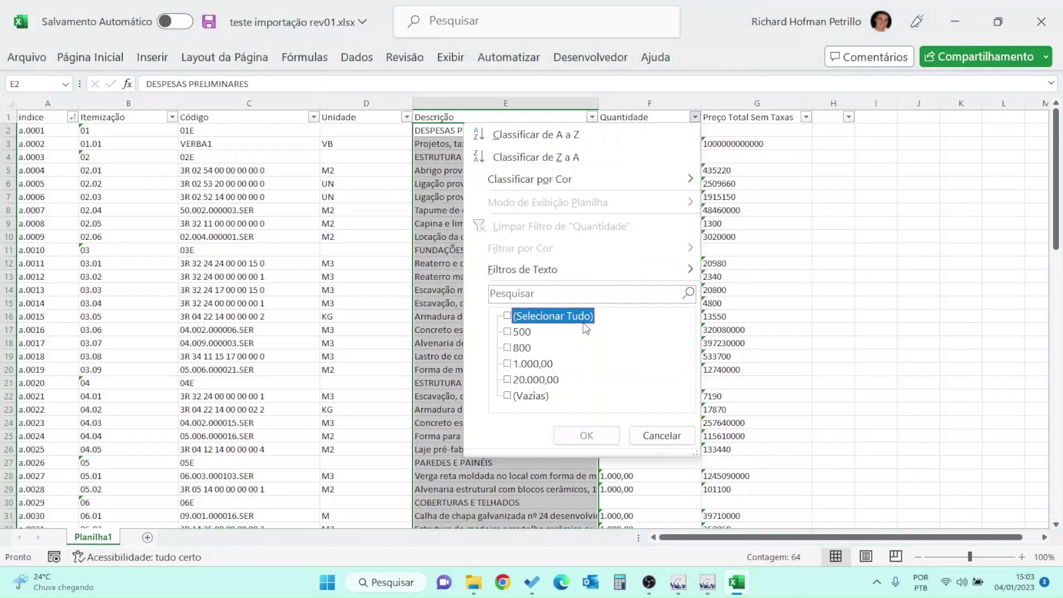
{"action": "left_click", "coordinate": [543, 395]}
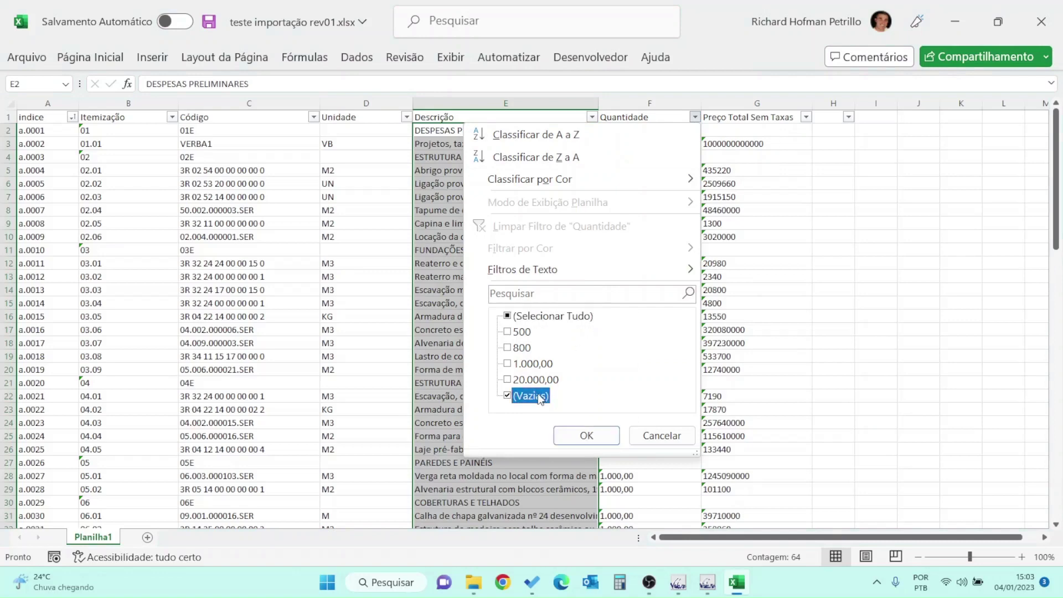
{"action": "left_click", "coordinate": [586, 436]}
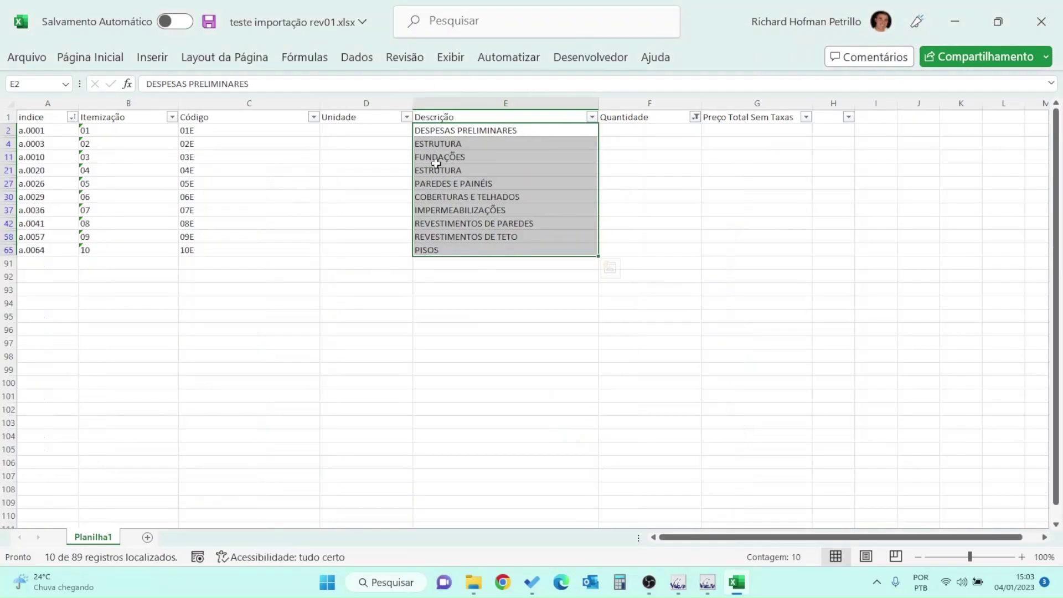
Reselect all values in the Quantidade filter to show every row.
{"action": "left_click", "coordinate": [695, 117]}
{"action": "left_click", "coordinate": [574, 317]}
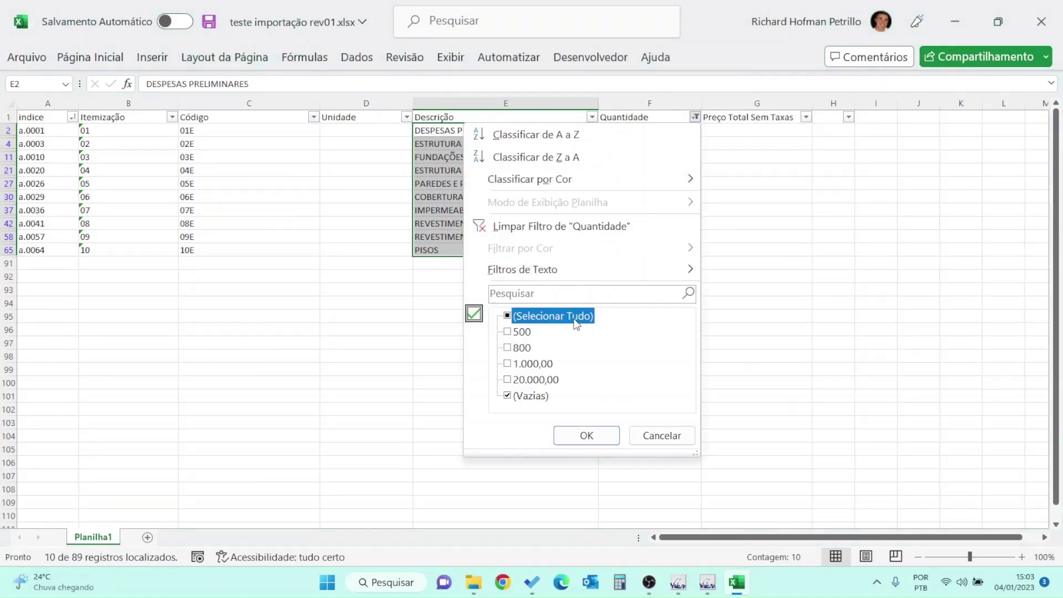
{"action": "left_click", "coordinate": [587, 436]}
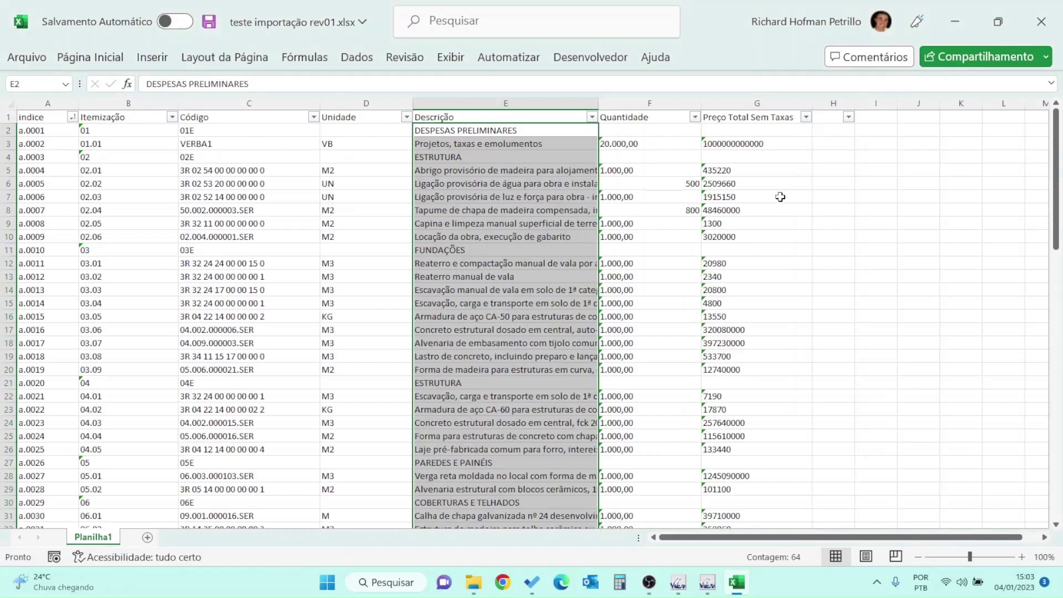
Filter the Preço Total Sem Taxas column to show only the rows with a blank price.
{"action": "left_click", "coordinate": [807, 117]}
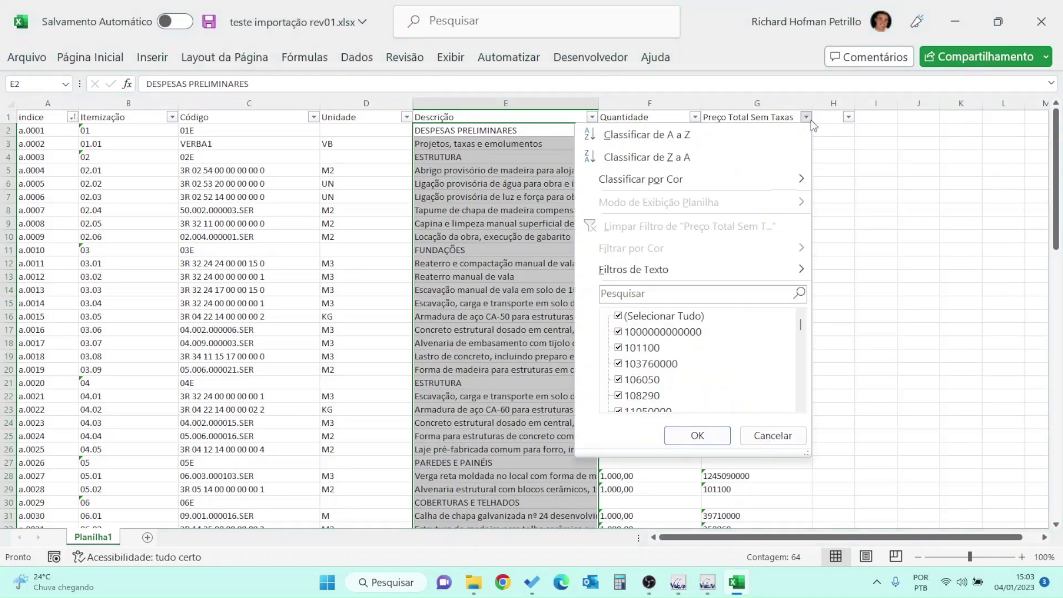
{"action": "left_click", "coordinate": [697, 317]}
{"action": "scroll", "coordinate": [681, 354], "scroll_direction": "down", "scroll_amount": 12}
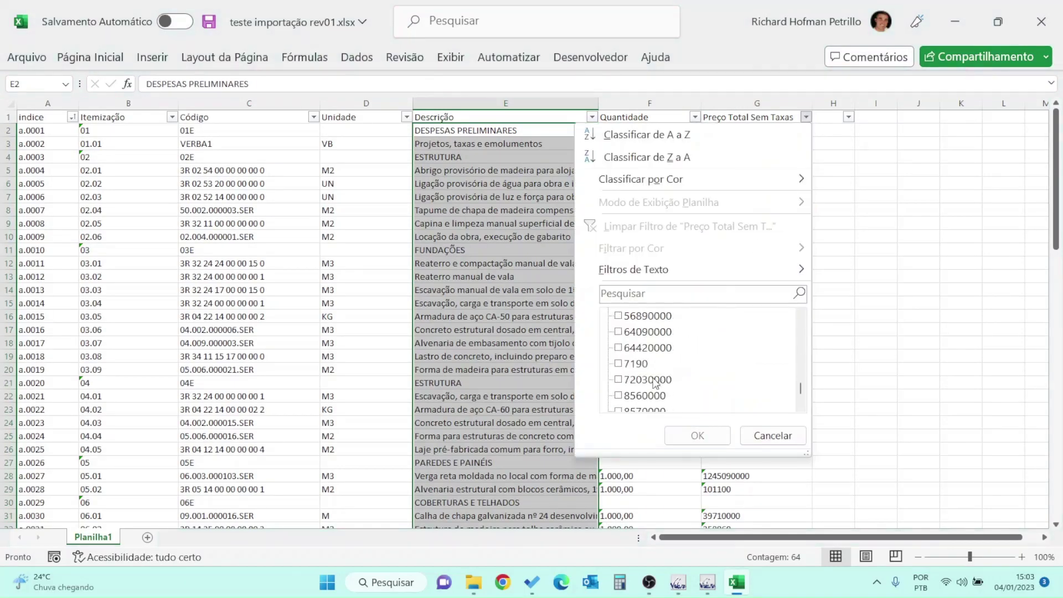
{"action": "scroll", "coordinate": [655, 384], "scroll_direction": "down", "scroll_amount": 3}
{"action": "left_click", "coordinate": [634, 395]}
{"action": "left_click", "coordinate": [698, 435]}
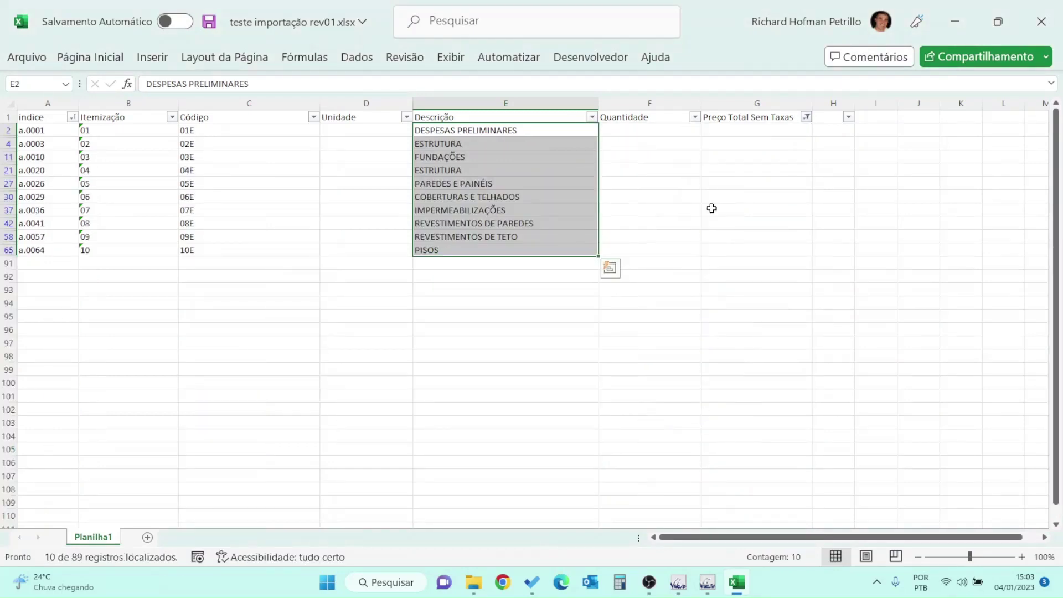
Reselect all values in the Preço Total Sem Taxas filter to show every row.
{"action": "left_click", "coordinate": [806, 117]}
{"action": "left_click", "coordinate": [652, 316]}
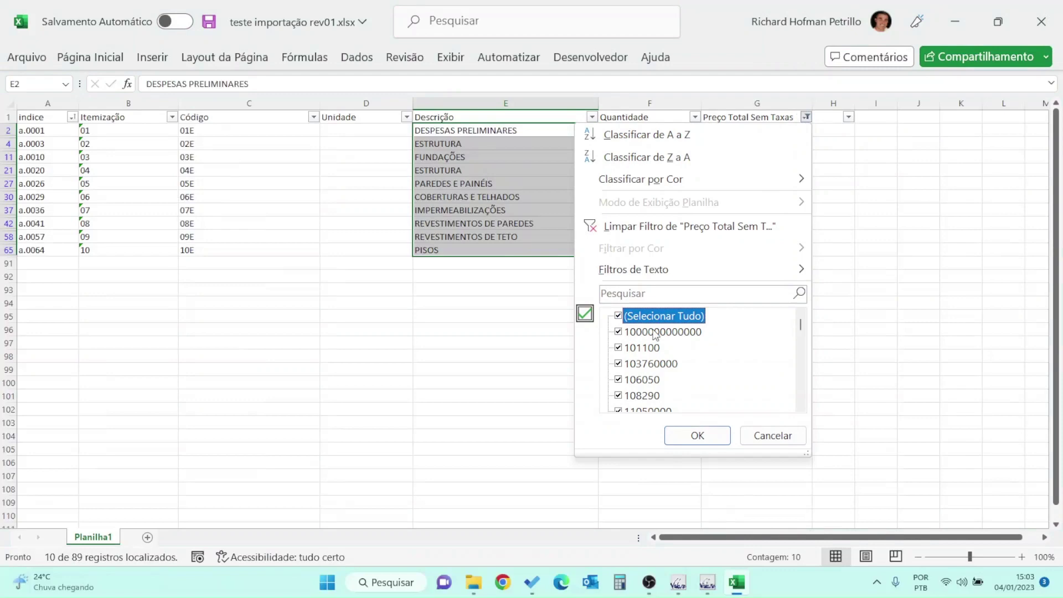
{"action": "left_click", "coordinate": [697, 435]}
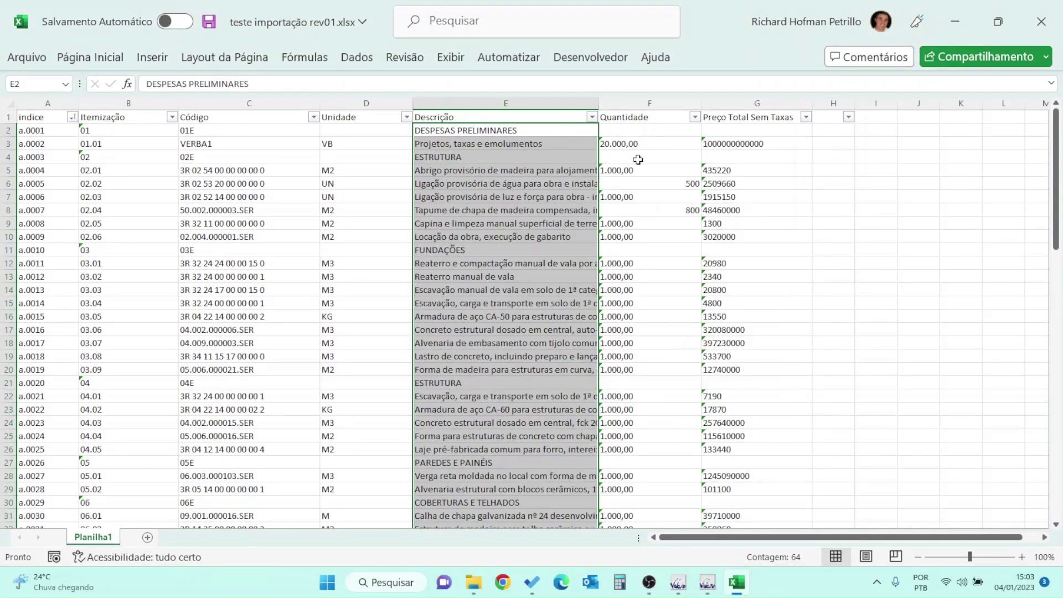
Clear the quantities of items 02.02 and 02.04 in cells F6 and F8.
{"action": "left_click", "coordinate": [665, 180]}
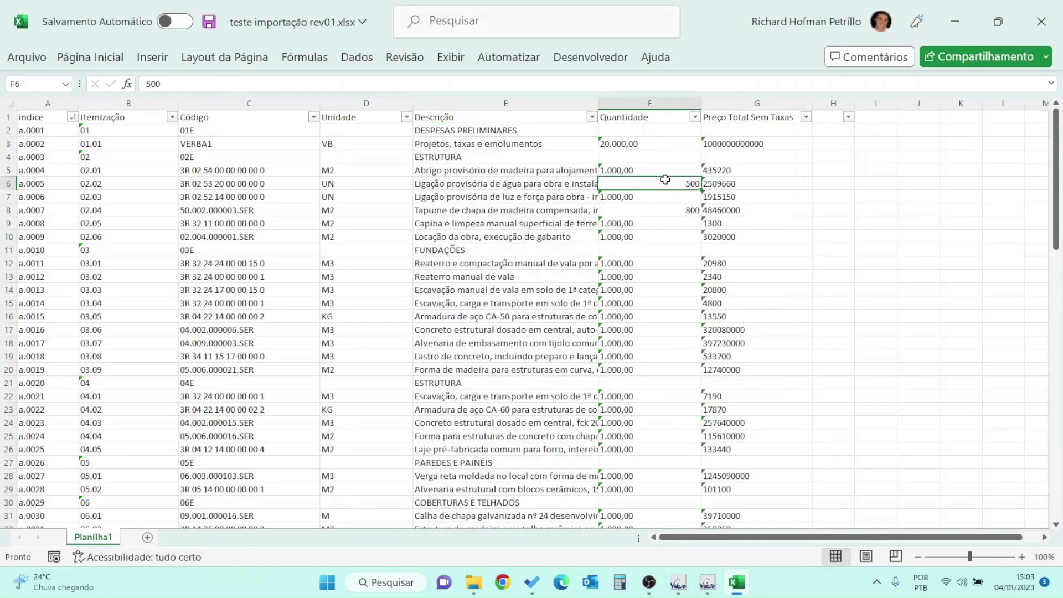
{"action": "type", "text": "0"}
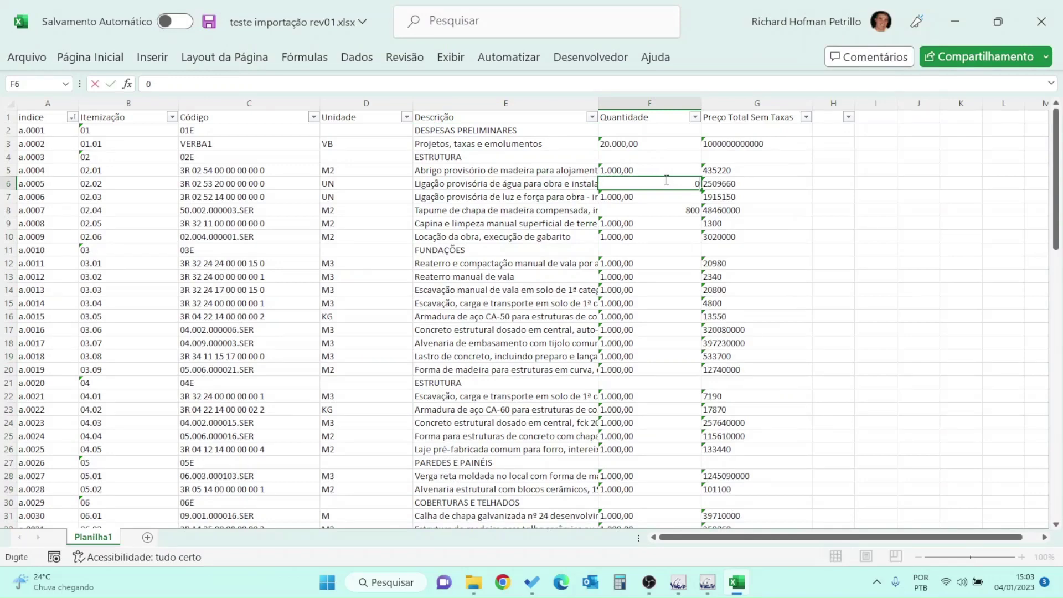
{"action": "key", "text": "Return"}
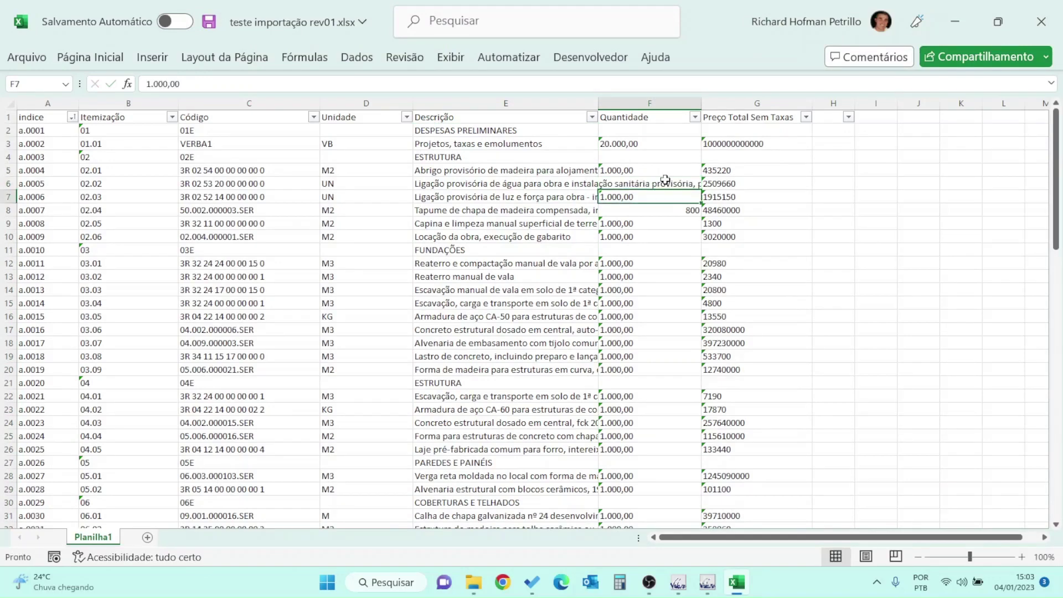
{"action": "key", "text": "Return"}
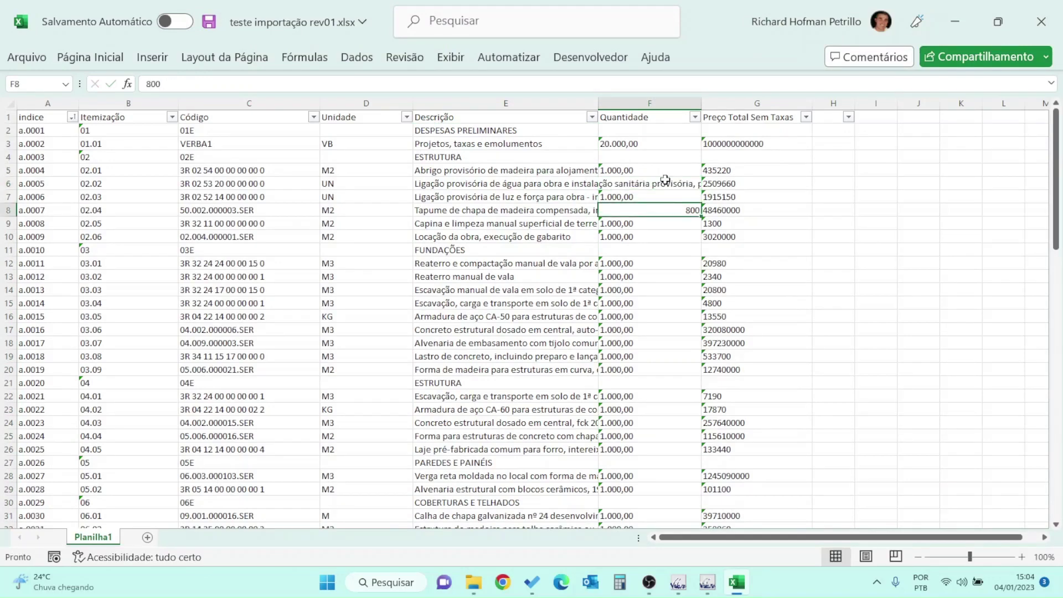
{"action": "key", "text": "Delete"}
{"action": "key", "text": "Return"}
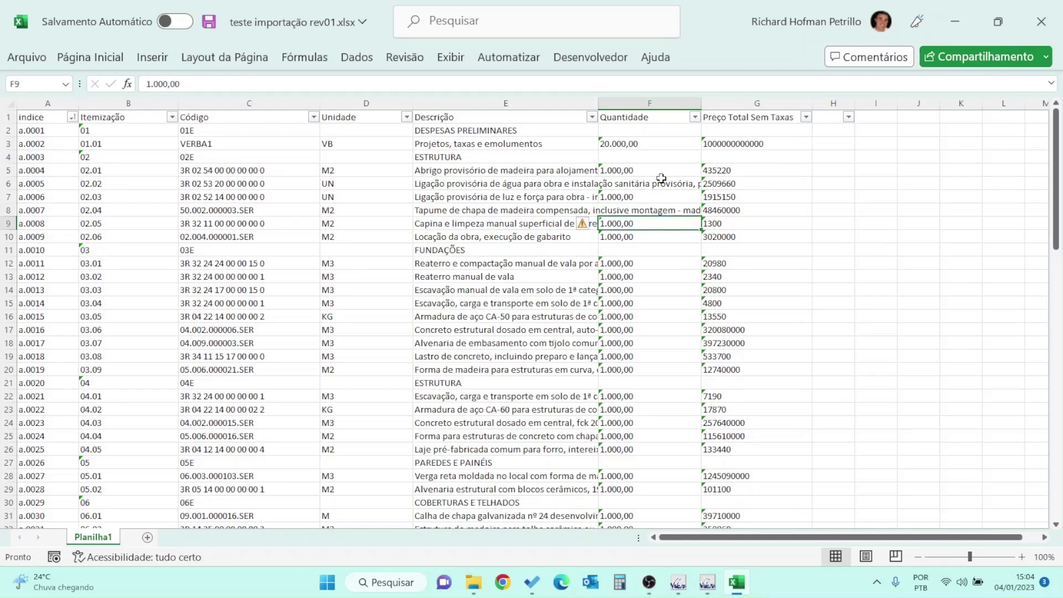
Filter Quantidade by blanks to find service items that are missing a quantity among the stage headings.
{"action": "left_click", "coordinate": [695, 117]}
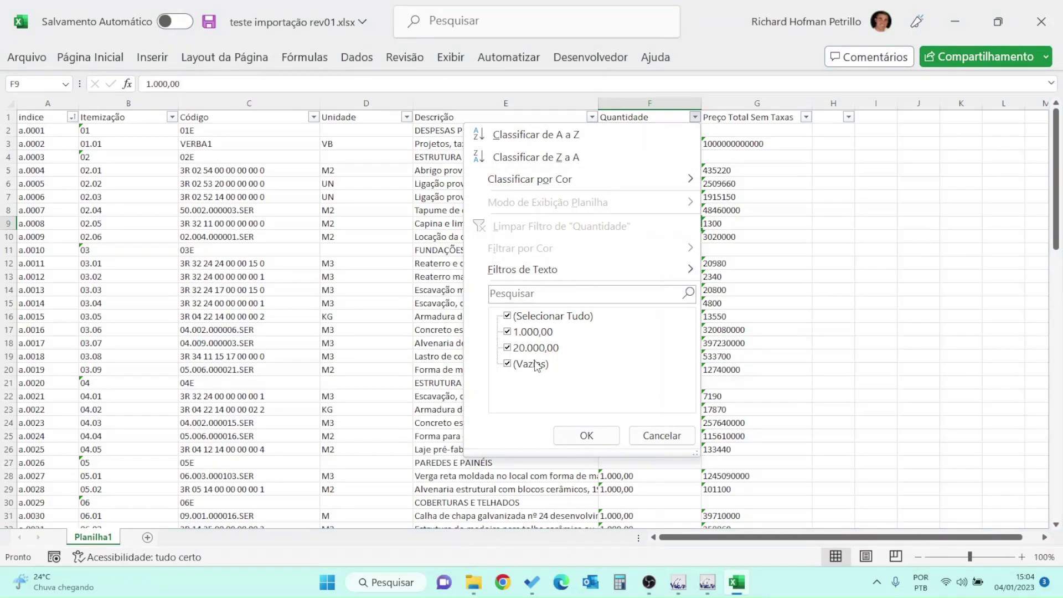
{"action": "left_click", "coordinate": [540, 321]}
{"action": "left_click", "coordinate": [534, 365]}
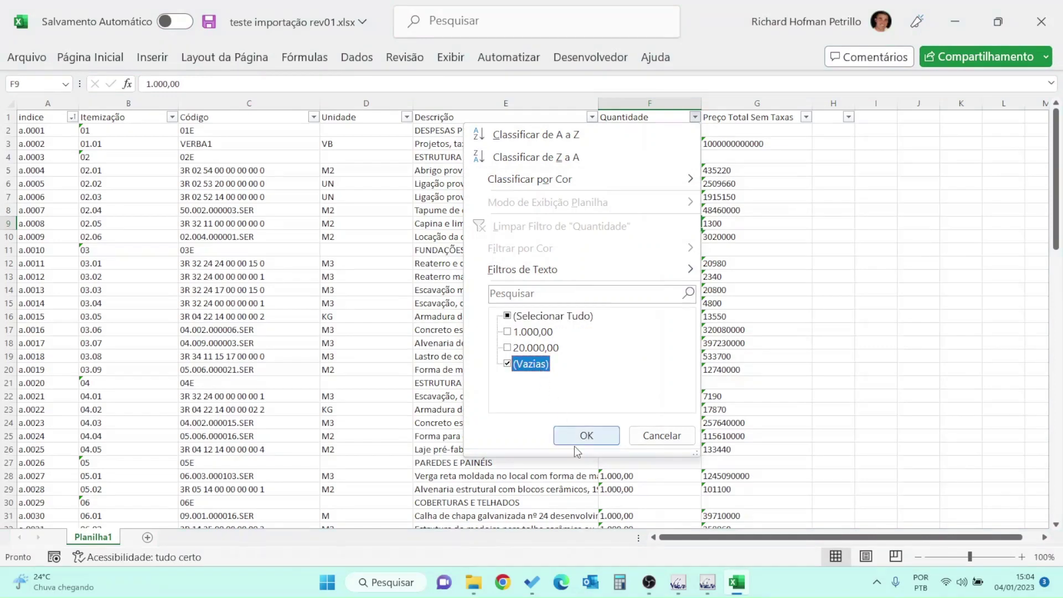
{"action": "left_click", "coordinate": [586, 436]}
{"action": "left_click", "coordinate": [654, 197]}
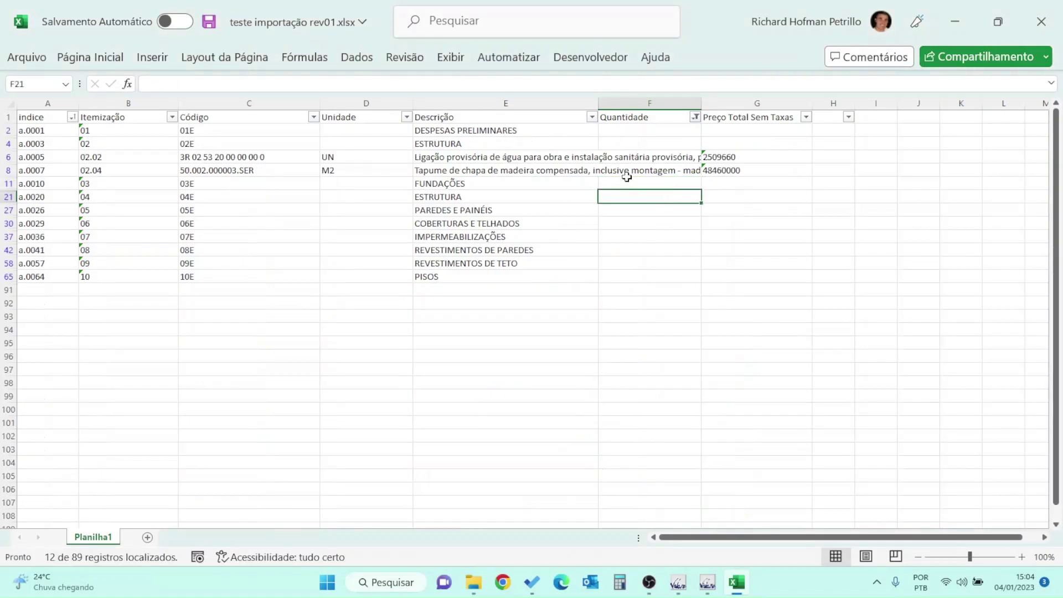
Check the units of items 02.02 and 02.04, and enter quantities 400 in F6 and 800 in F8.
{"action": "left_click", "coordinate": [237, 161]}
{"action": "left_click", "coordinate": [329, 173]}
{"action": "left_click", "coordinate": [343, 161]}
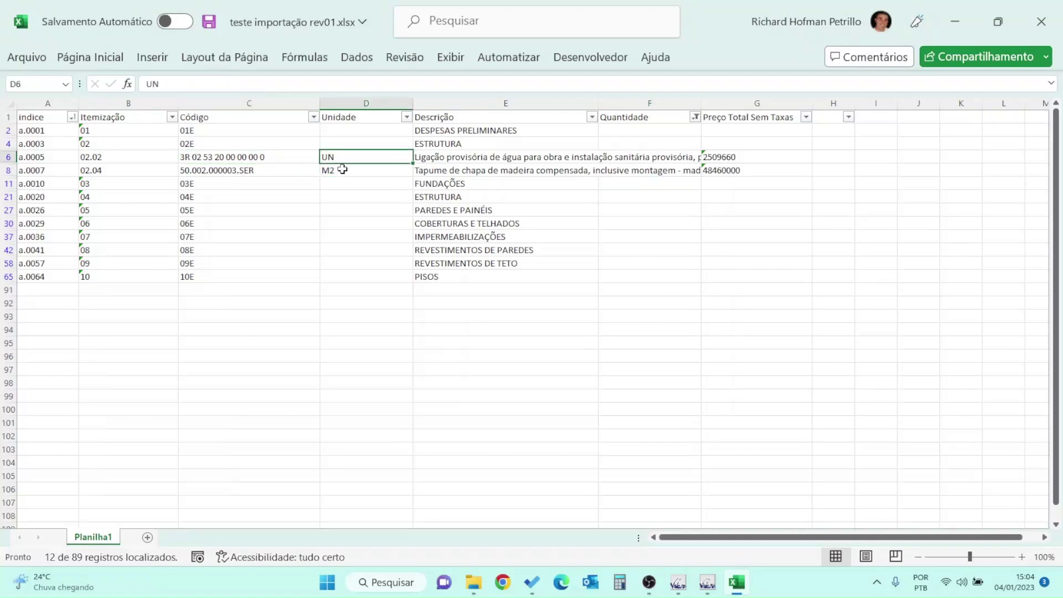
{"action": "left_click", "coordinate": [343, 169]}
{"action": "left_click", "coordinate": [653, 157]}
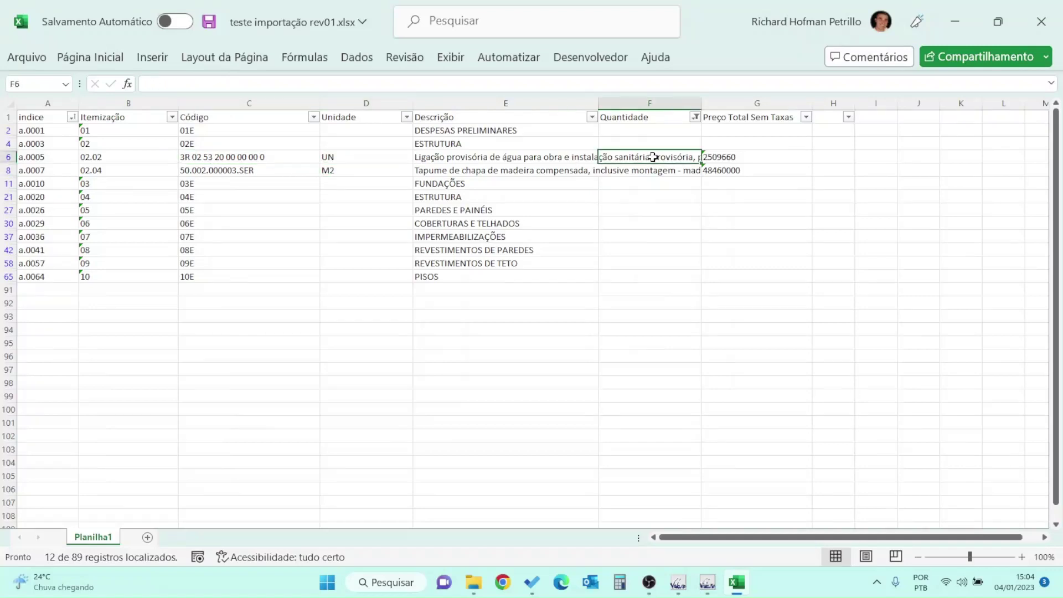
{"action": "type", "text": "400"}
{"action": "key", "text": "Return"}
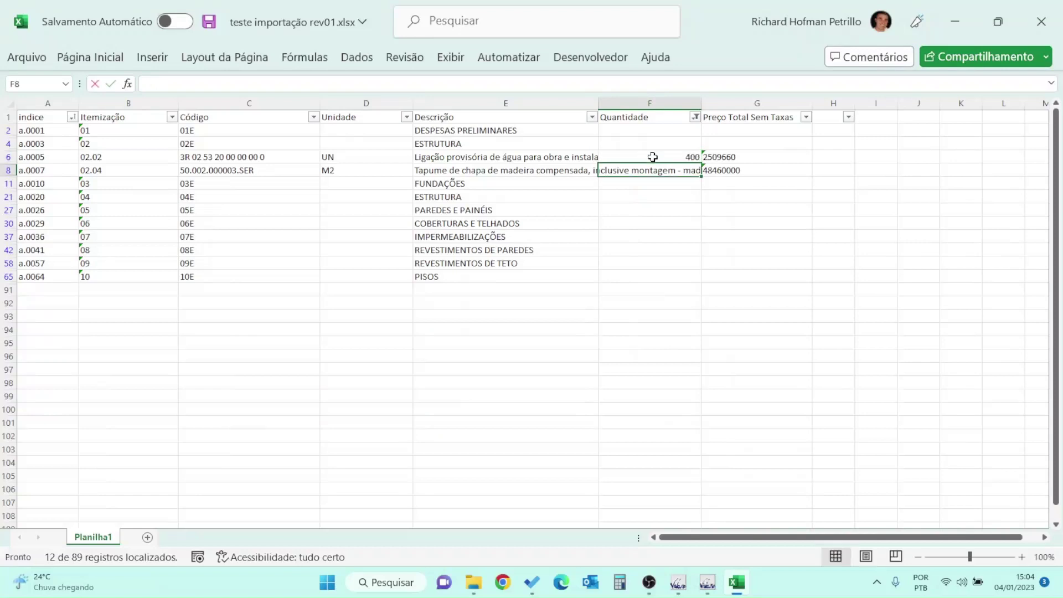
{"action": "type", "text": "800"}
{"action": "key", "text": "Return"}
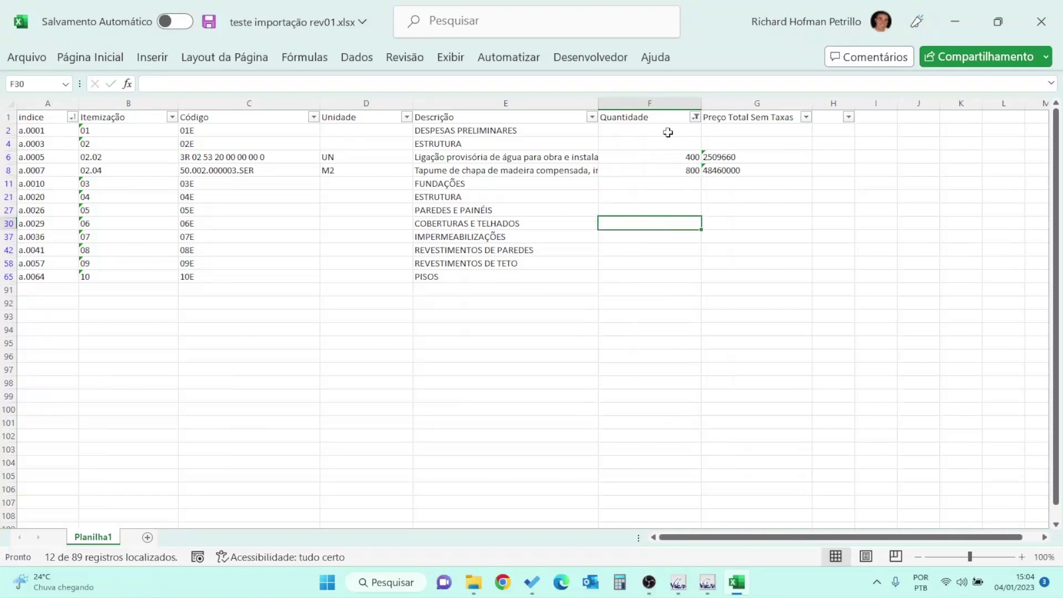
Reapply the blank filter on Quantidade to check that only stage headings lack a quantity.
{"action": "left_click", "coordinate": [696, 117]}
{"action": "left_click", "coordinate": [567, 317]}
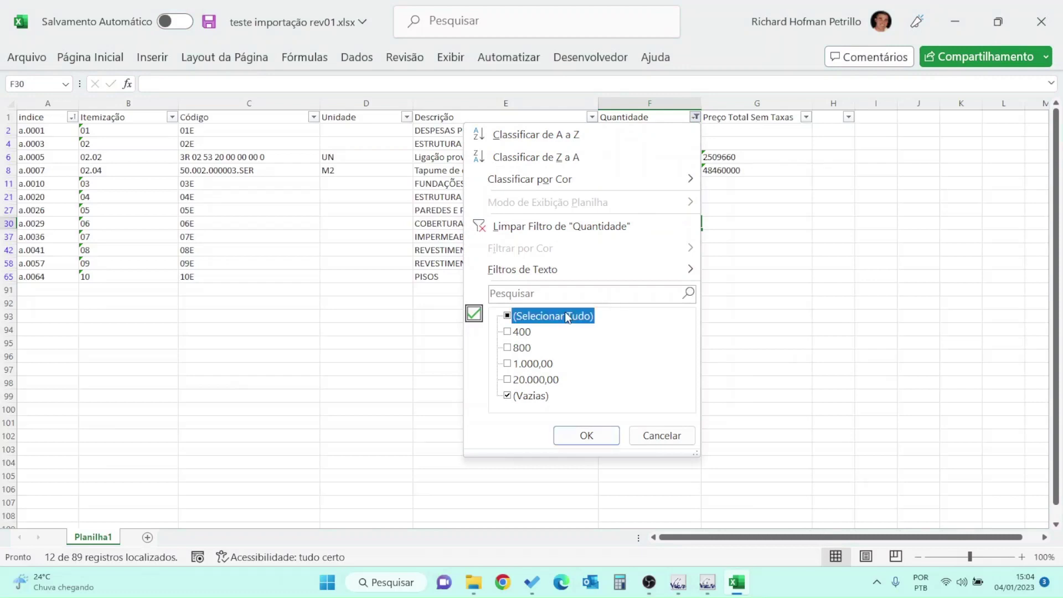
{"action": "left_click", "coordinate": [522, 397]}
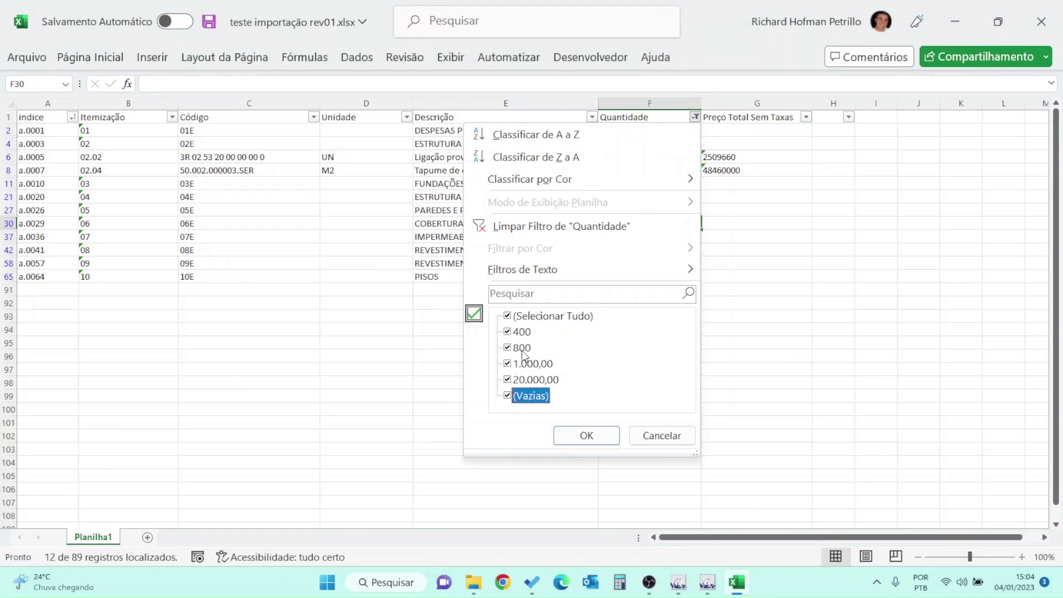
{"action": "left_click", "coordinate": [532, 318]}
{"action": "left_click", "coordinate": [515, 397]}
{"action": "left_click", "coordinate": [586, 435]}
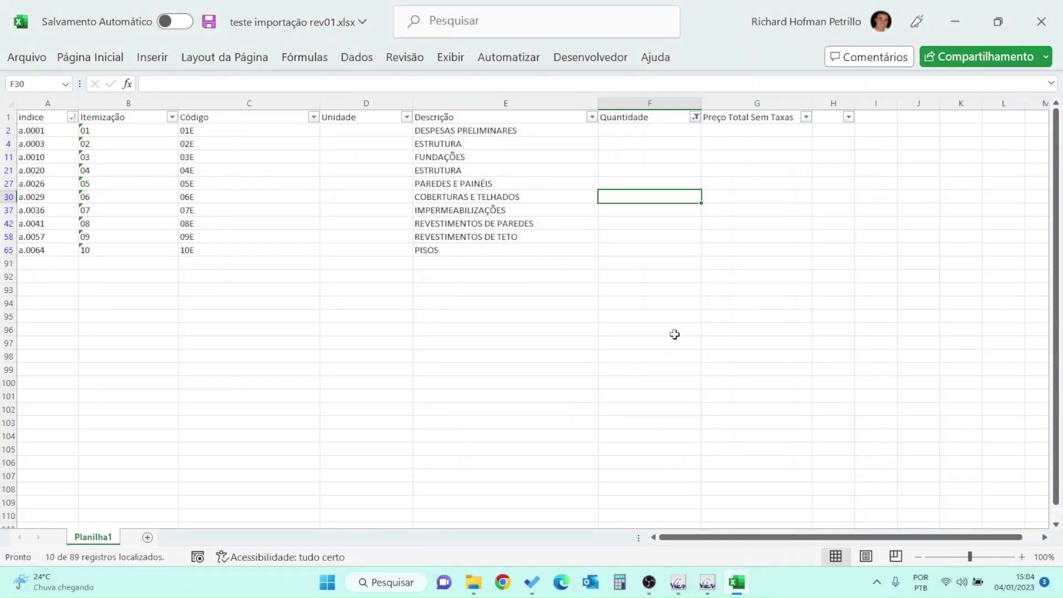
{"action": "left_click", "coordinate": [752, 207]}
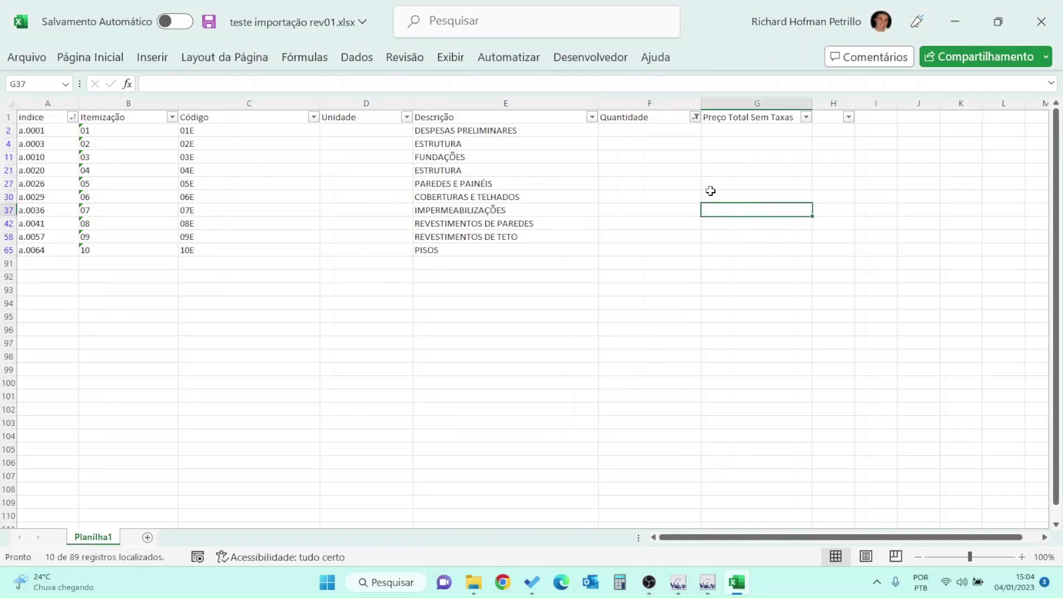
Remove the blank filter from Quantidade so the complete budget is listed.
{"action": "left_click", "coordinate": [694, 117]}
{"action": "left_click", "coordinate": [541, 321]}
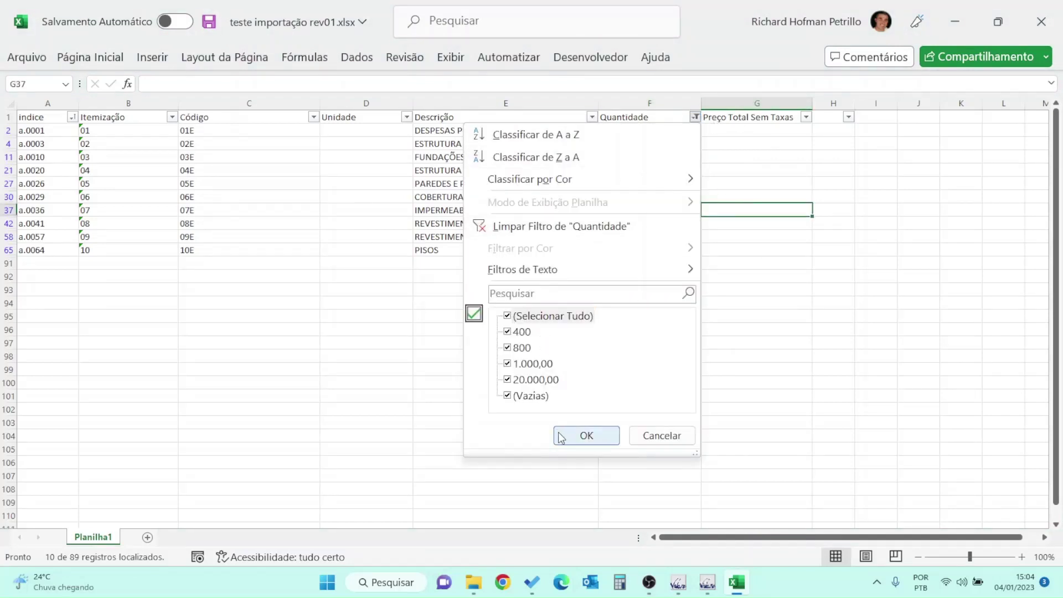
{"action": "left_click", "coordinate": [562, 436]}
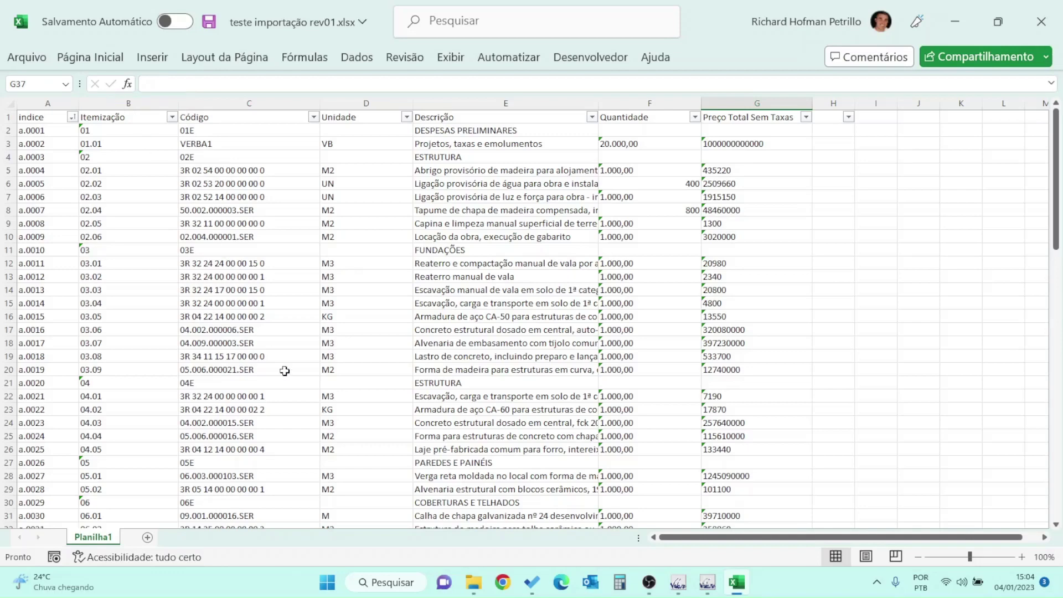
Close the workbook teste importação rev01.xlsx, saving its changes.
{"action": "left_click", "coordinate": [708, 589]}
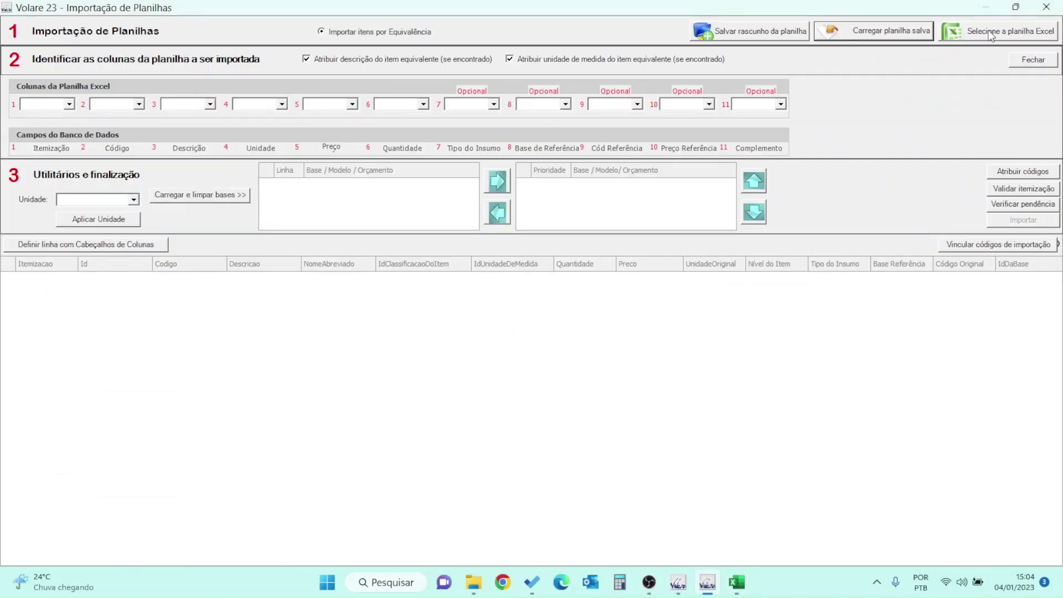
{"action": "left_click", "coordinate": [736, 577]}
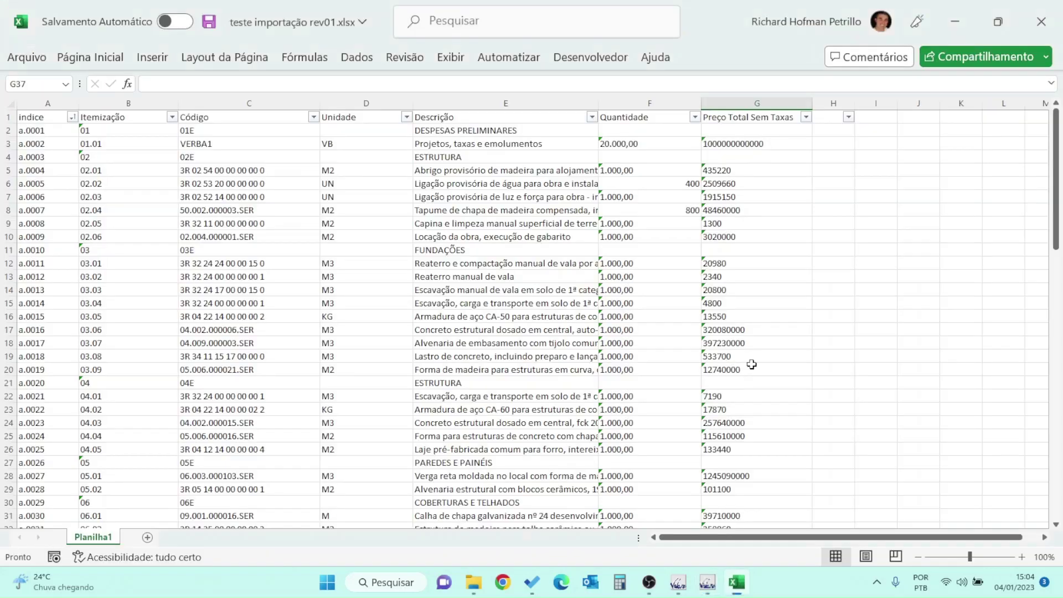
{"action": "left_click", "coordinate": [1045, 11]}
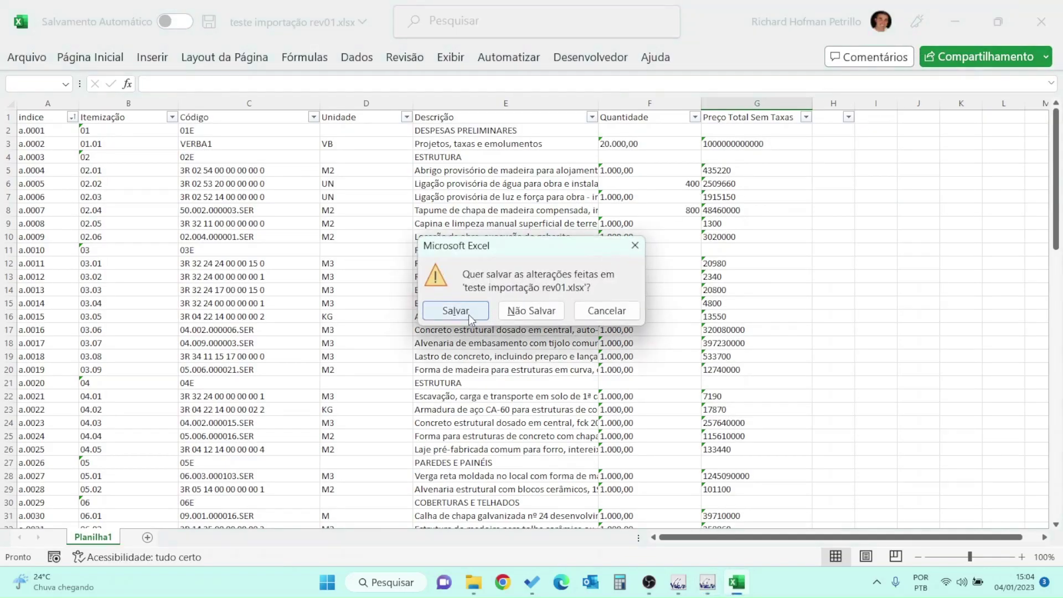
{"action": "left_click", "coordinate": [477, 310]}
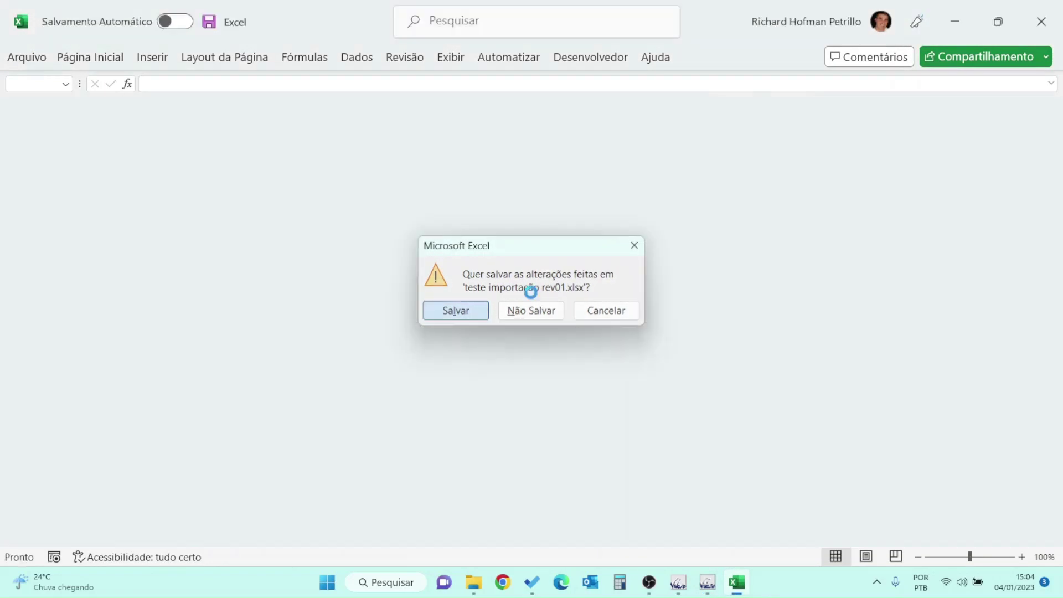
Load the workbook teste importação rev01.xlsx from the PINI folder into the Volare 23 spreadsheet import.
{"action": "left_click", "coordinate": [996, 31]}
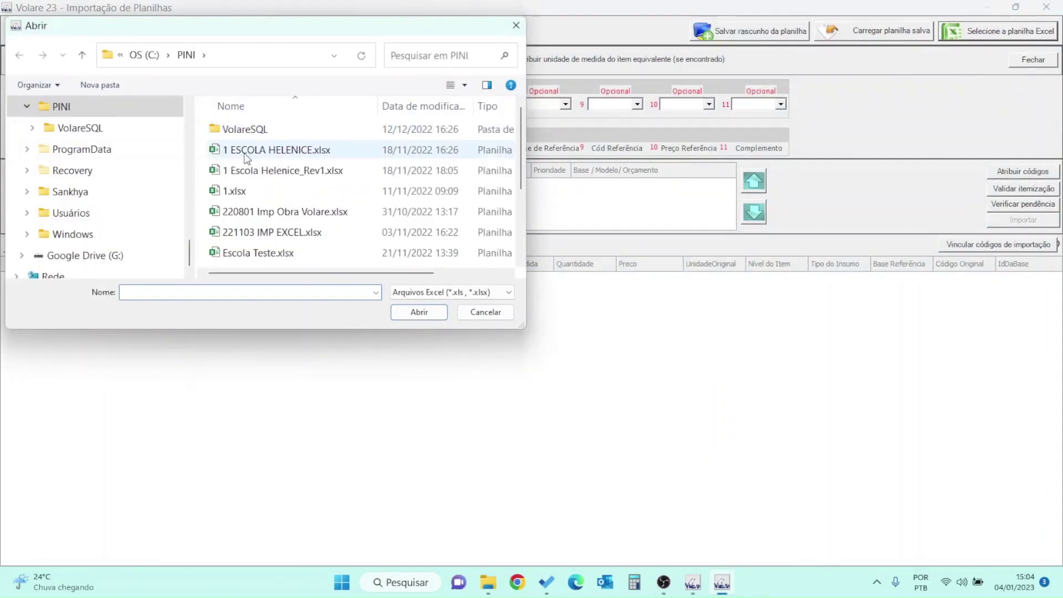
{"action": "scroll", "coordinate": [235, 194], "scroll_direction": "down", "scroll_amount": 2}
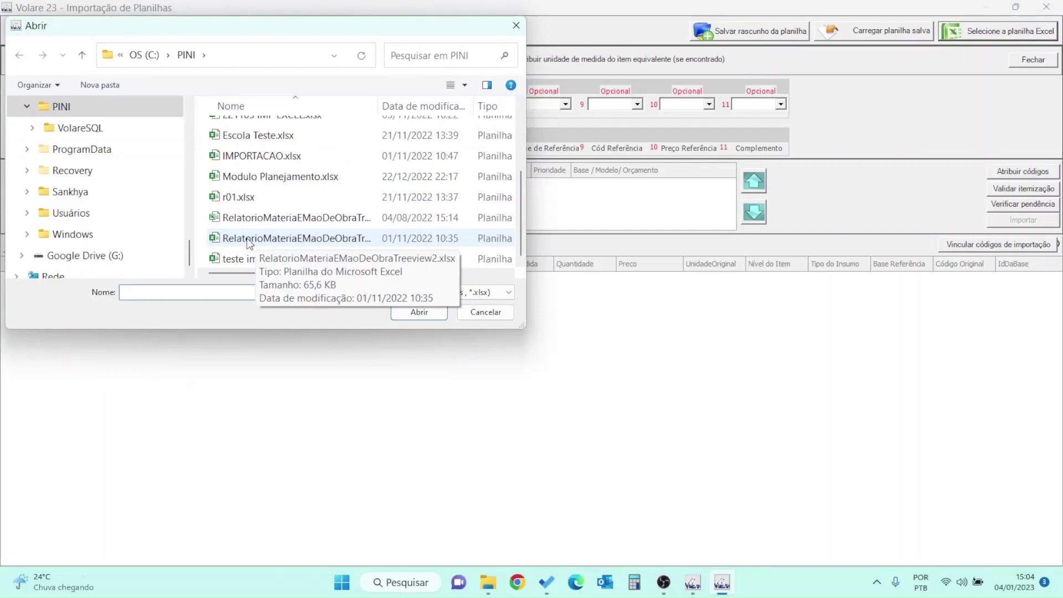
{"action": "left_click", "coordinate": [252, 260]}
{"action": "left_click", "coordinate": [417, 311]}
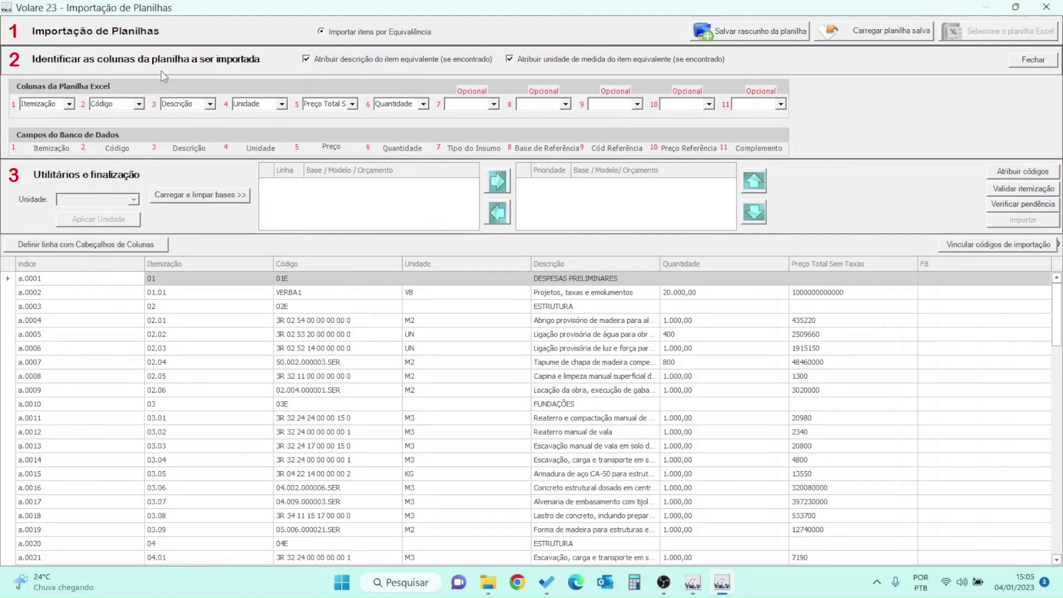
Examine the itemization, code and description of item 02.01 in relation to the option for assigning equivalent item descriptions.
{"action": "left_click", "coordinate": [345, 67]}
{"action": "left_click", "coordinate": [165, 321]}
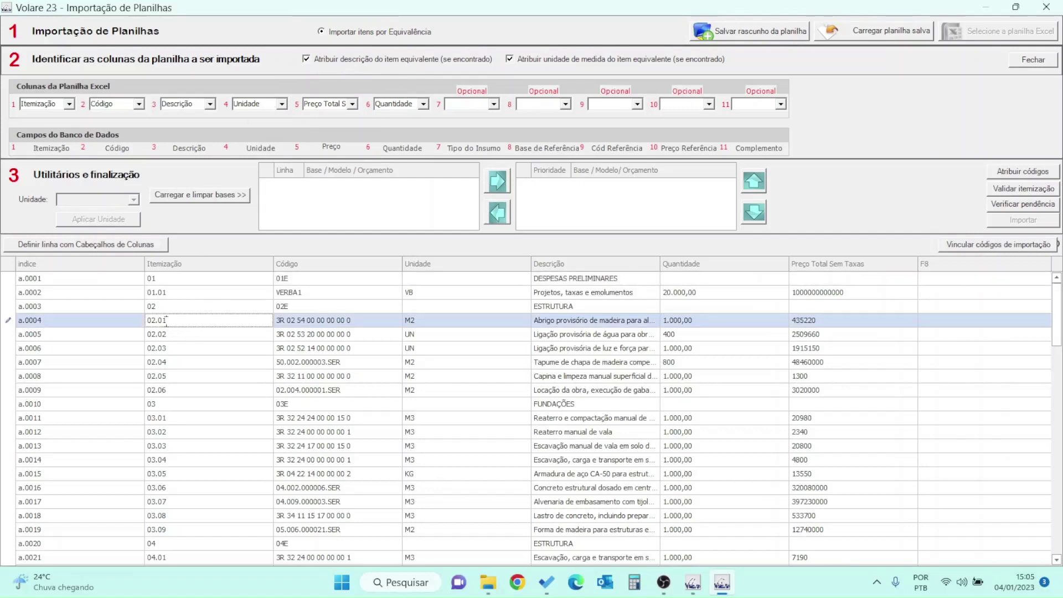
{"action": "left_click", "coordinate": [309, 317]}
{"action": "left_click_drag", "start_coordinate": [356, 320], "coordinate": [267, 320]}
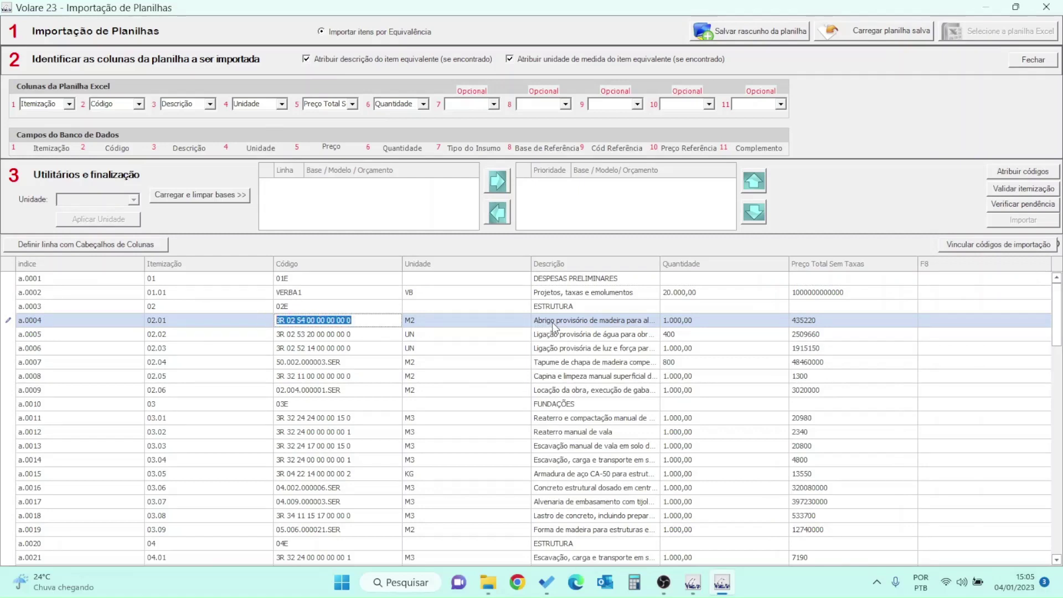
{"action": "left_click", "coordinate": [363, 320]}
{"action": "left_click_drag", "start_coordinate": [363, 320], "coordinate": [242, 325]}
{"action": "left_click", "coordinate": [580, 323]}
{"action": "left_click_drag", "start_coordinate": [572, 321], "coordinate": [652, 326]}
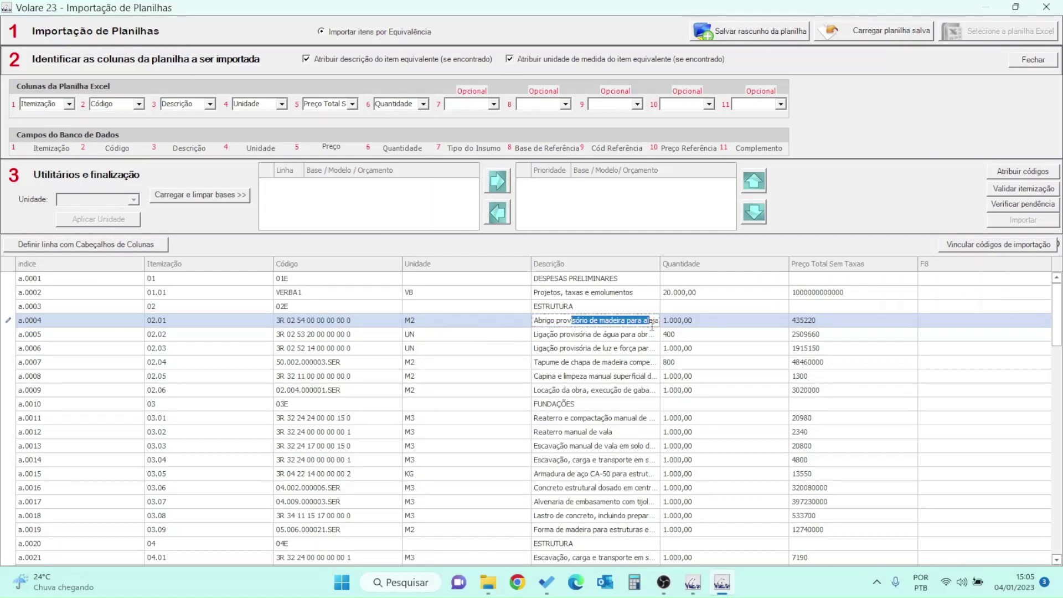
{"action": "left_click", "coordinate": [360, 322]}
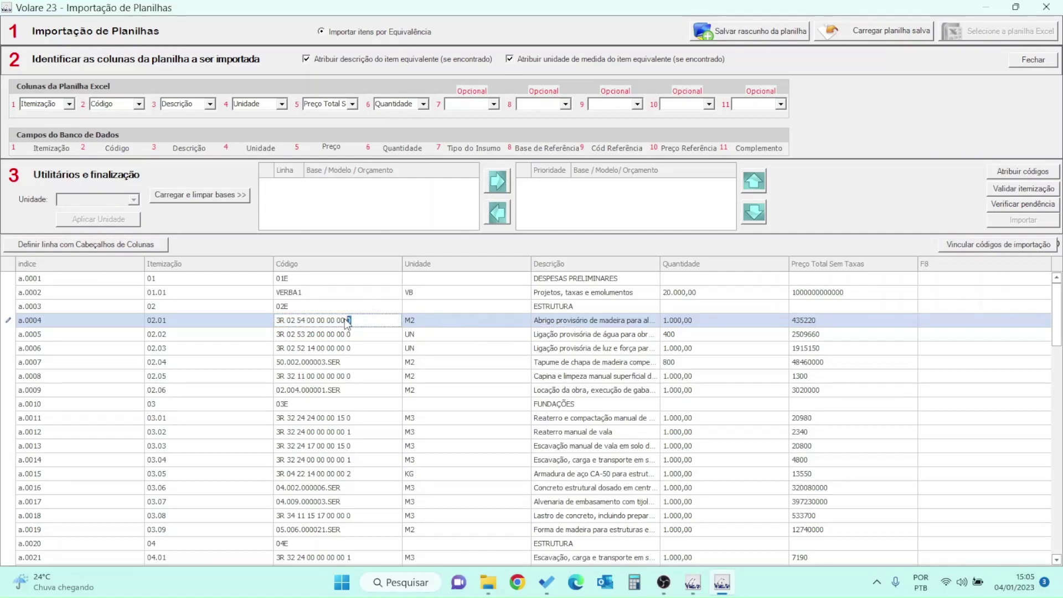
{"action": "left_click_drag", "start_coordinate": [357, 321], "coordinate": [280, 321]}
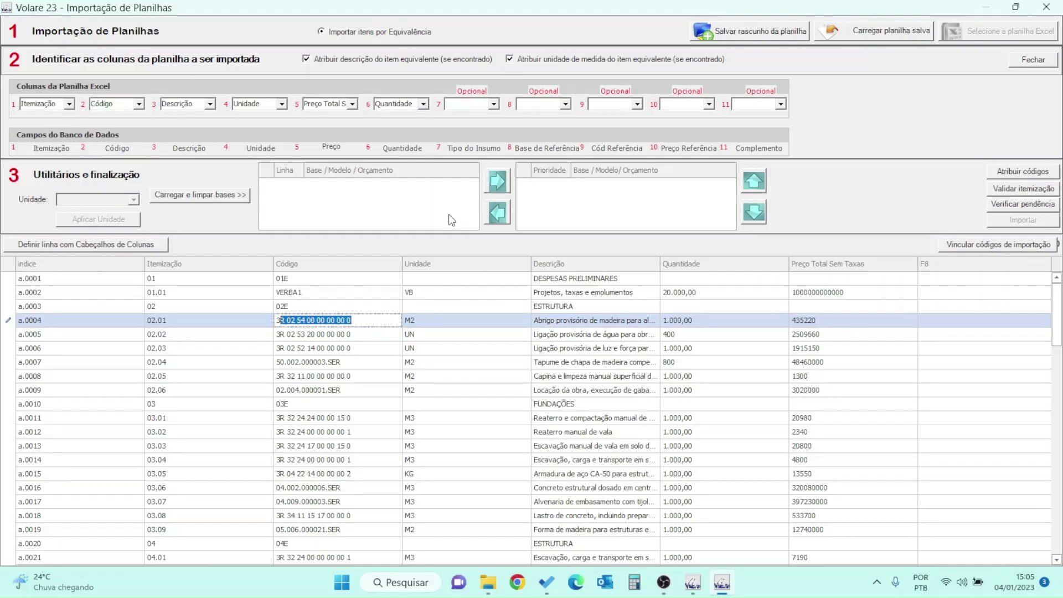
Turn off assigning the equivalent item's description, and review the code and spreadsheet description of item 02.01.
{"action": "left_click", "coordinate": [325, 60]}
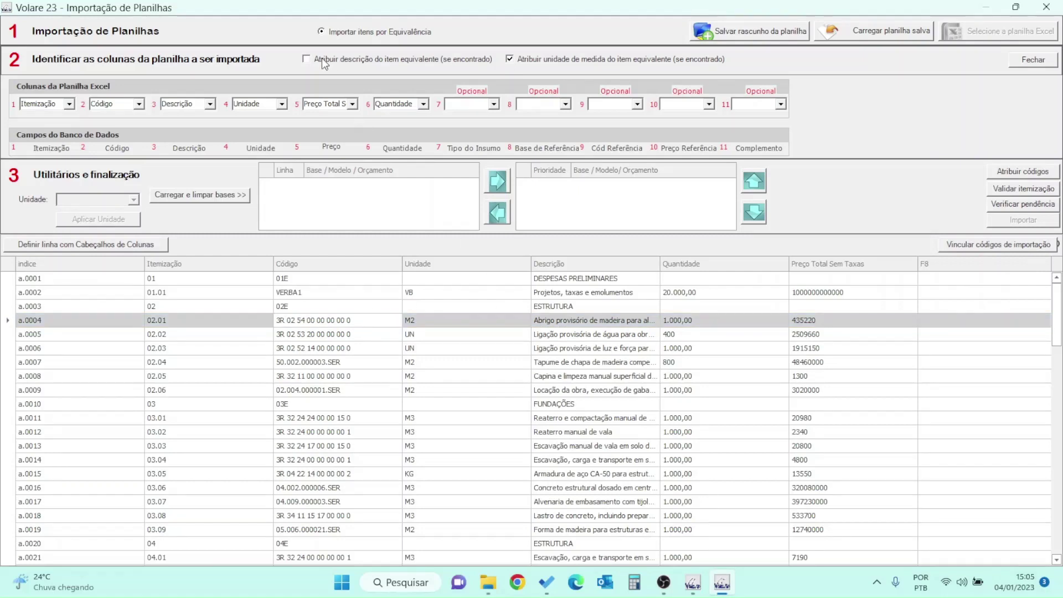
{"action": "left_click", "coordinate": [357, 324]}
{"action": "left_click_drag", "start_coordinate": [359, 327], "coordinate": [289, 325]}
{"action": "left_click_drag", "start_coordinate": [353, 323], "coordinate": [276, 323]}
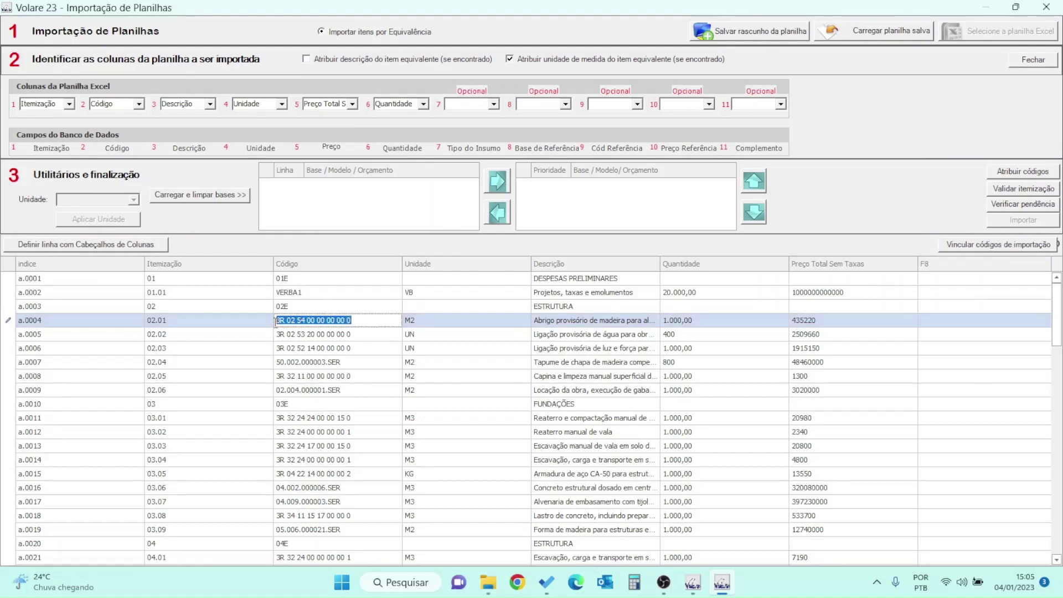
{"action": "left_click", "coordinate": [555, 321]}
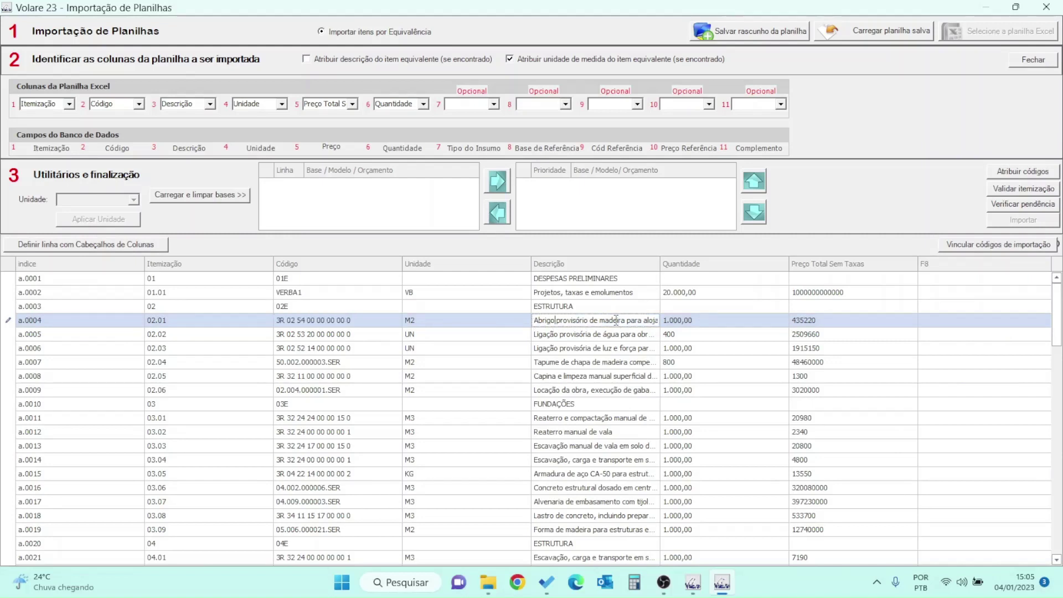
{"action": "left_click", "coordinate": [610, 322]}
{"action": "left_click", "coordinate": [556, 336]}
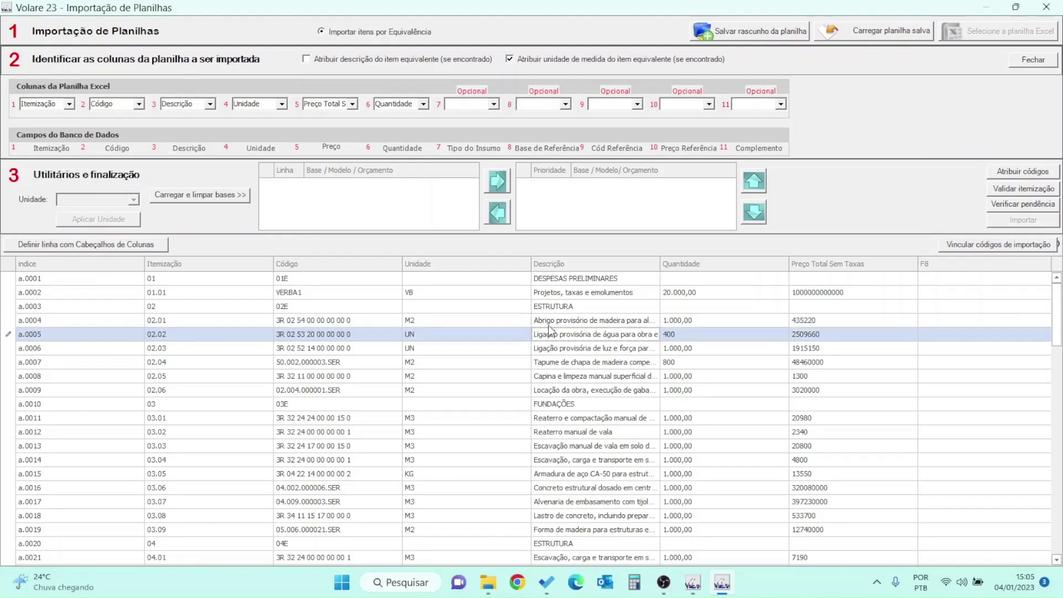
{"action": "left_click", "coordinate": [549, 322]}
{"action": "left_click_drag", "start_coordinate": [543, 324], "coordinate": [639, 328]}
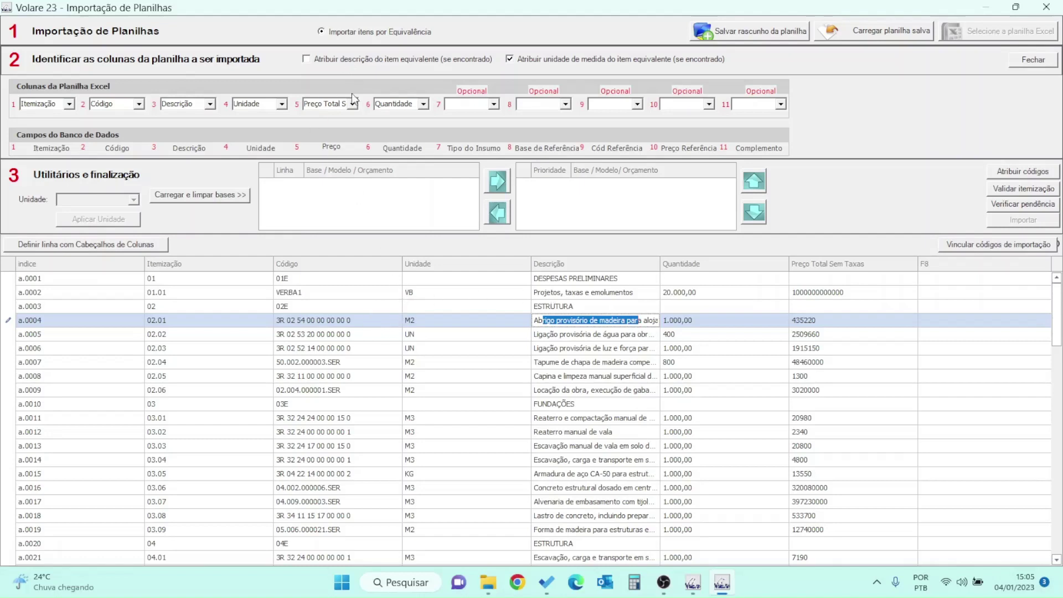
{"action": "left_click", "coordinate": [576, 321]}
{"action": "left_click_drag", "start_coordinate": [576, 321], "coordinate": [660, 328]}
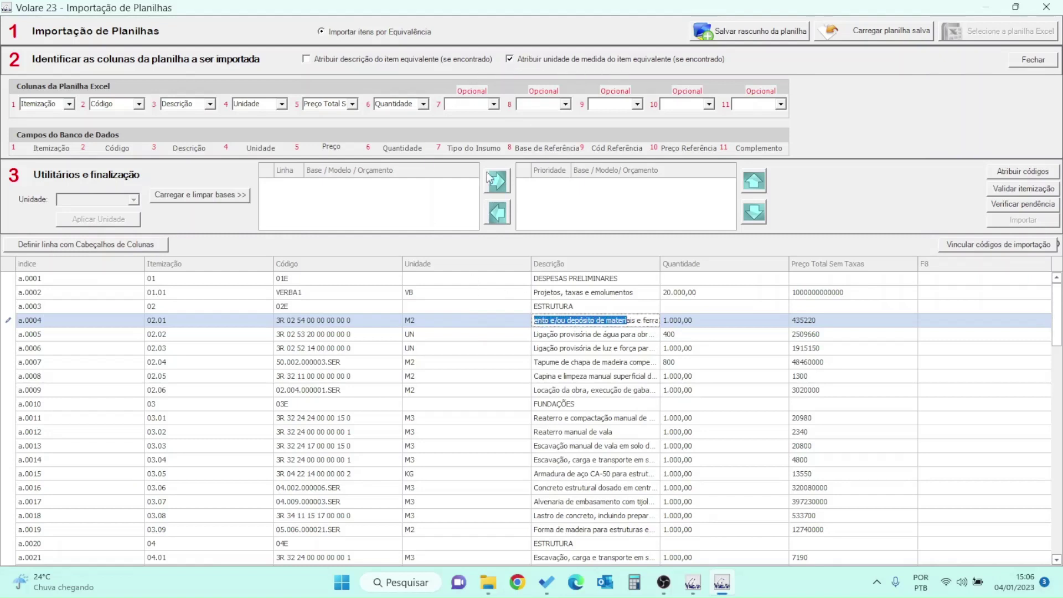
Check the unit of measure of item 02.01 against its code.
{"action": "left_click", "coordinate": [434, 321]}
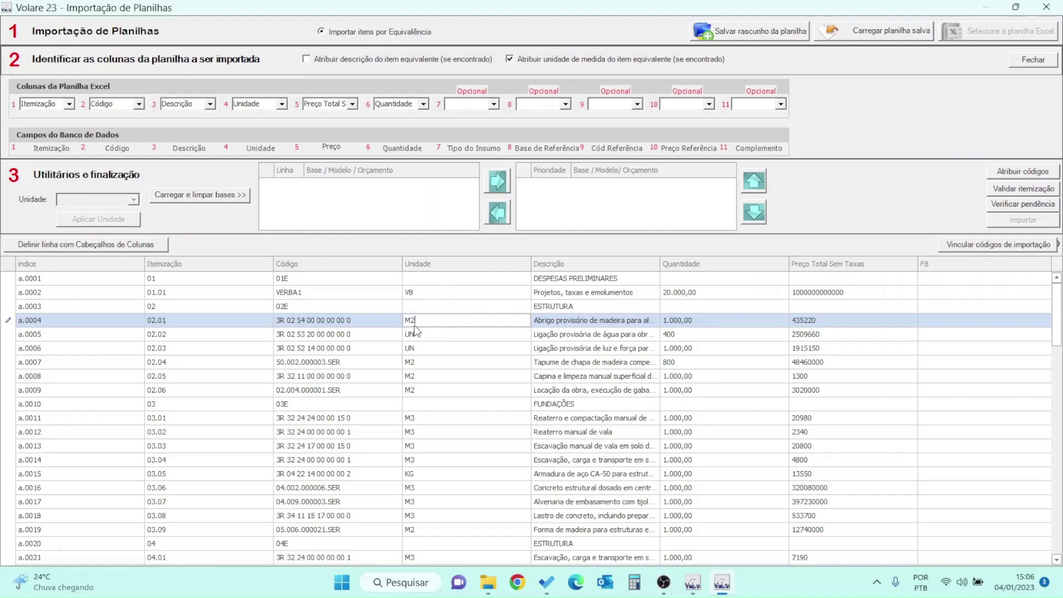
{"action": "left_click_drag", "start_coordinate": [414, 325], "coordinate": [396, 323]}
{"action": "left_click", "coordinate": [427, 323]}
{"action": "left_click", "coordinate": [368, 322]}
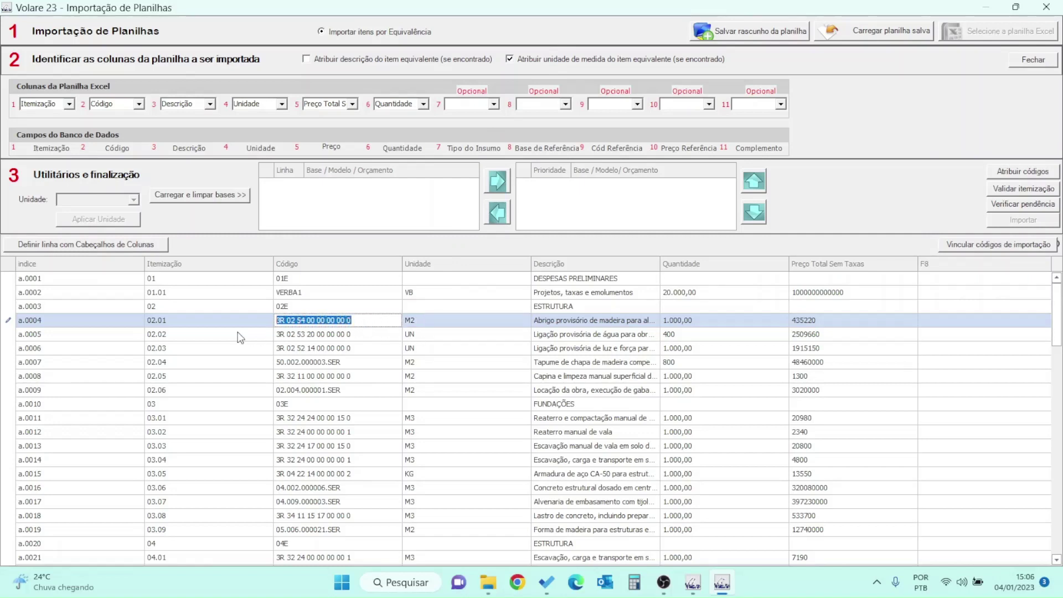
{"action": "left_click", "coordinate": [427, 322]}
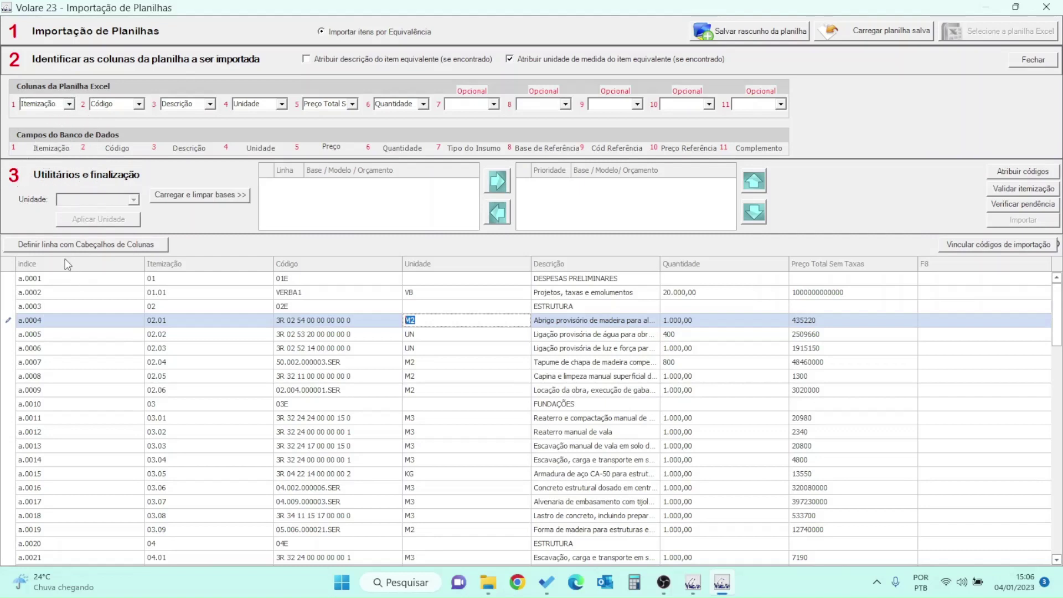
Reorder the grid columns, placing índice after Preço Total Sem Taxas and Unidade after Descrição.
{"action": "left_click_drag", "start_coordinate": [79, 264], "coordinate": [918, 270]}
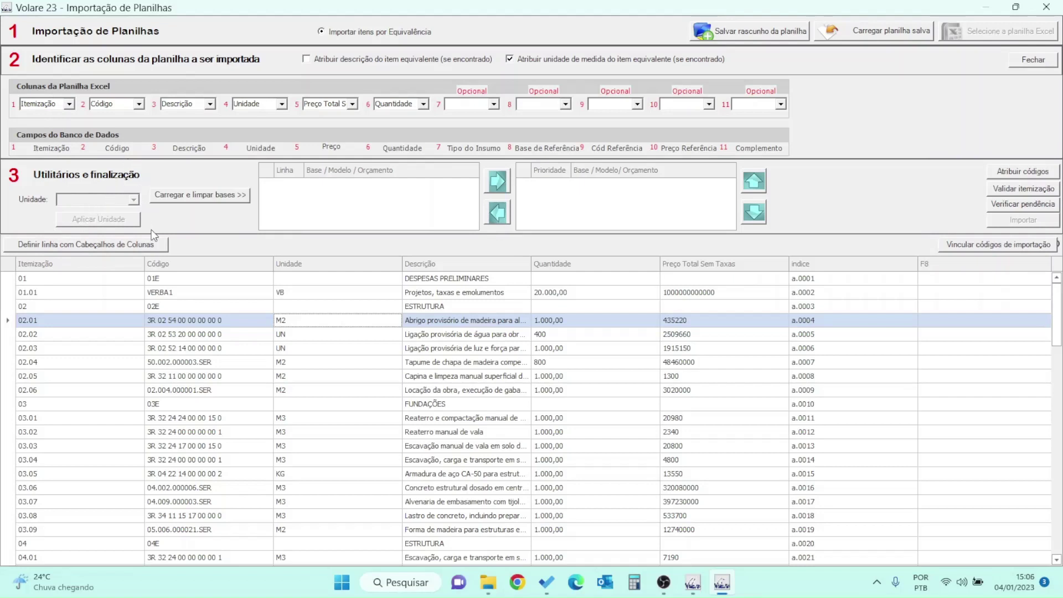
{"action": "left_click", "coordinate": [118, 150]}
{"action": "key", "text": "ctrl"}
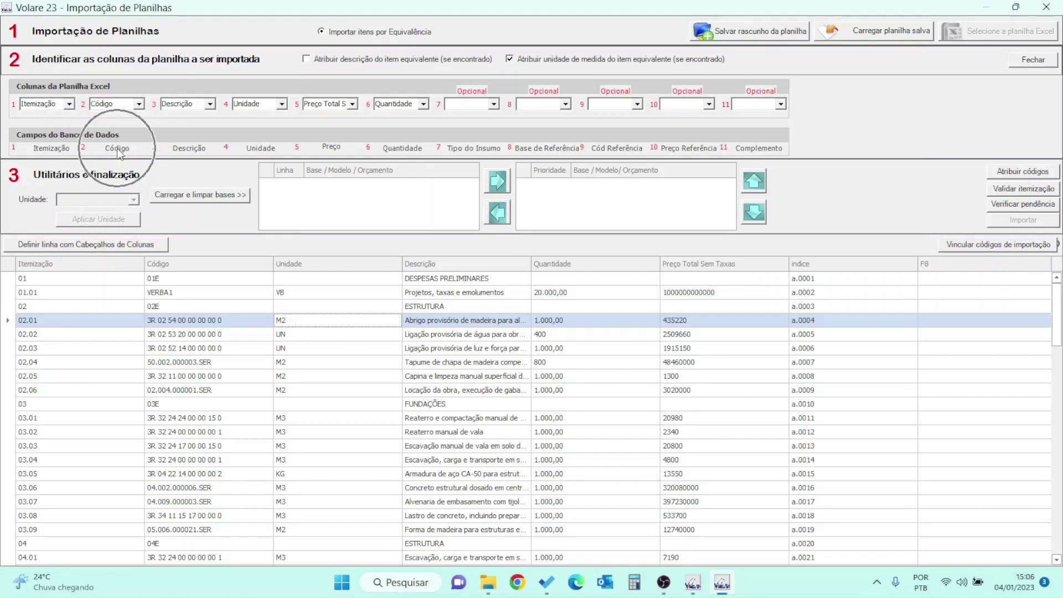
{"action": "key", "text": "ctrl"}
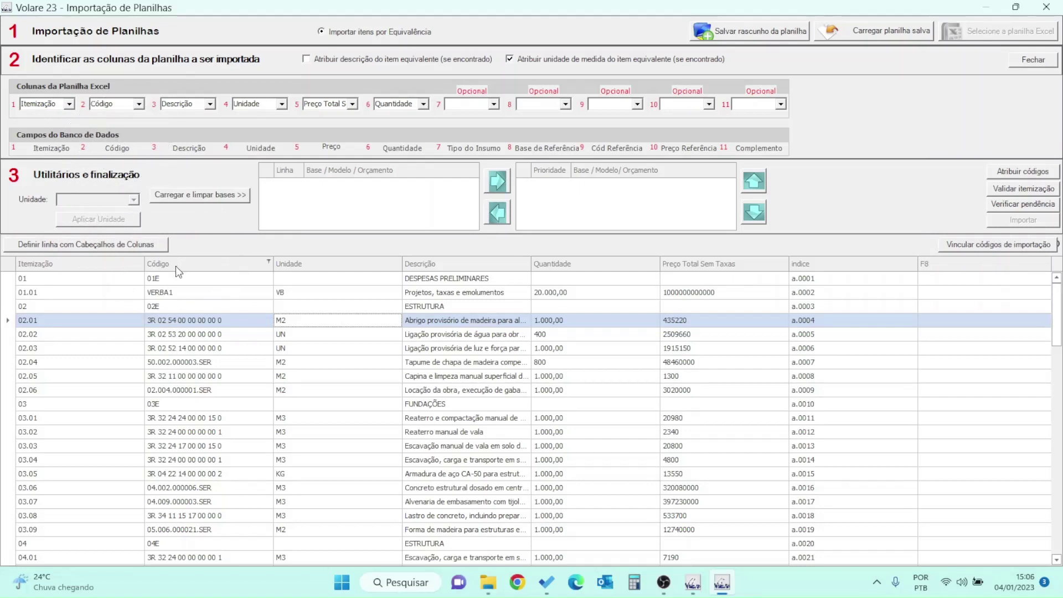
{"action": "key", "text": "ctrl"}
{"action": "key", "text": "ctrl"}
{"action": "left_click_drag", "start_coordinate": [305, 263], "coordinate": [518, 264]}
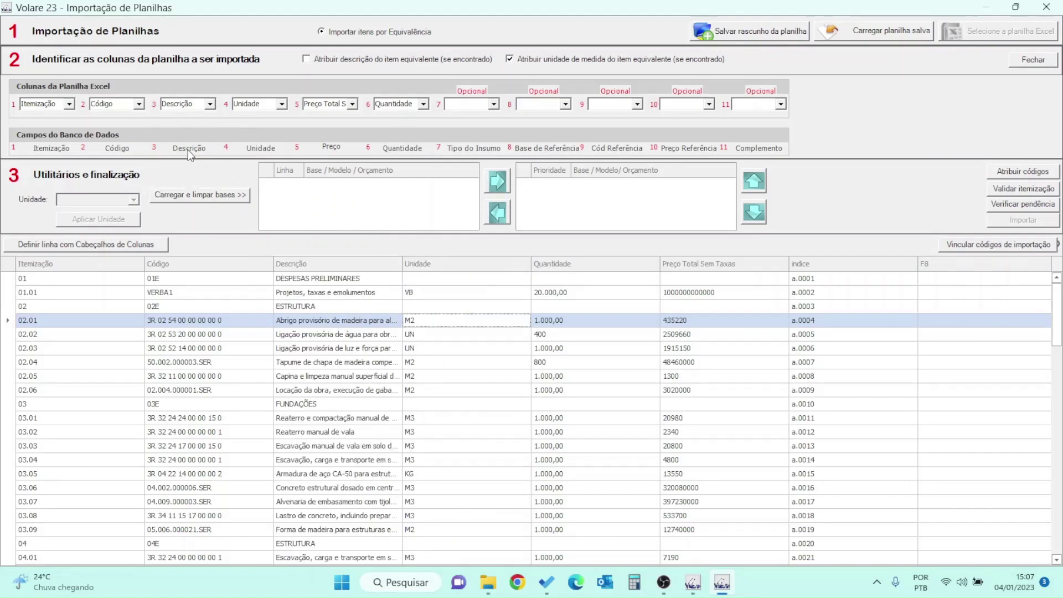
{"action": "key", "text": "ctrl"}
{"action": "key", "text": "ctrl"}
Check the spreadsheet column mapped to Preço, and place the Preço Total Sem Taxas column before Quantidade.
{"action": "left_click", "coordinate": [353, 104]}
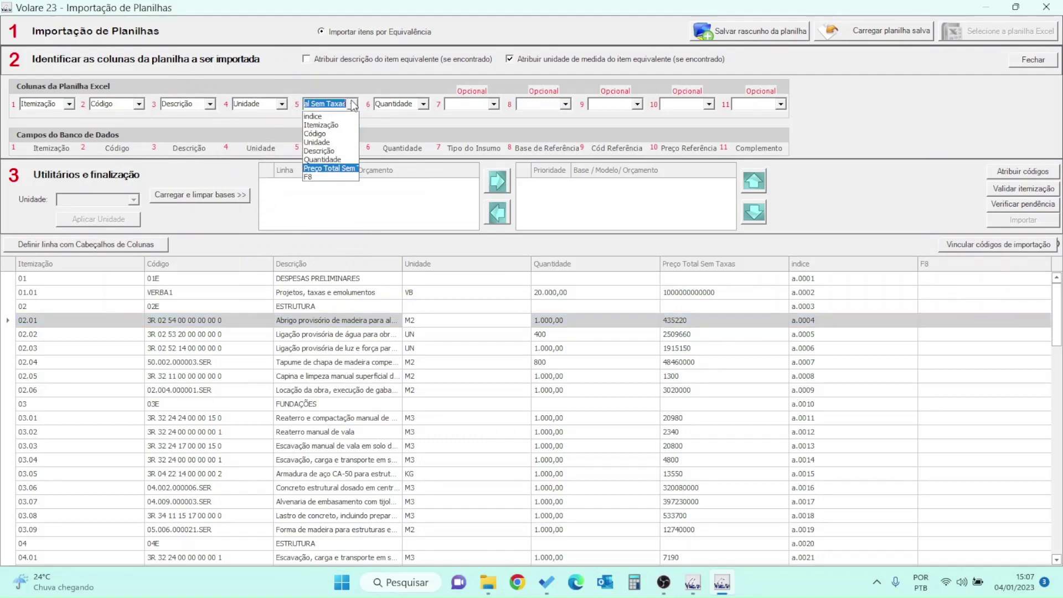
{"action": "left_click", "coordinate": [354, 104]}
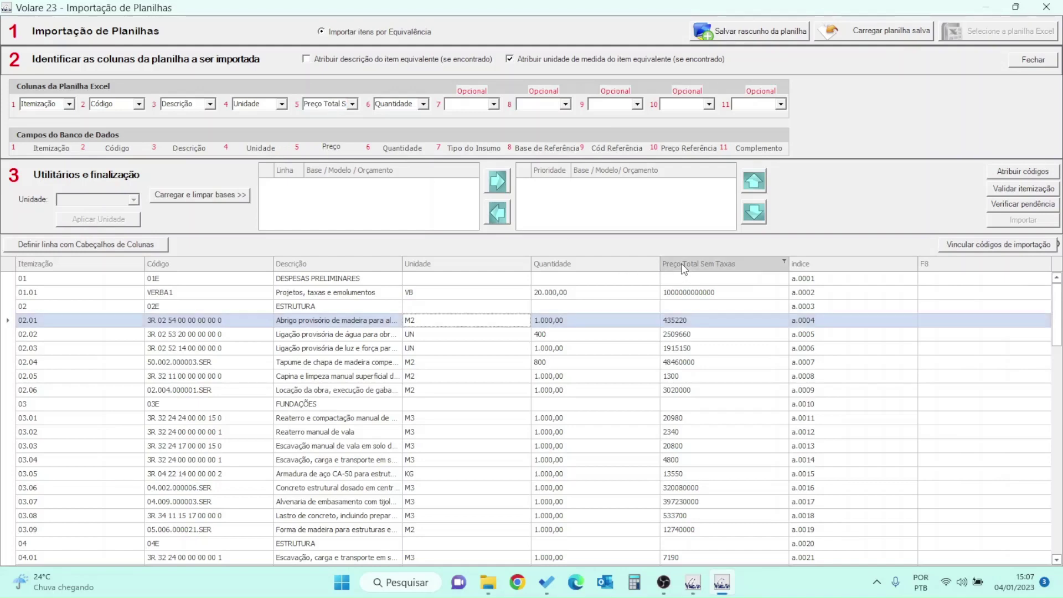
{"action": "left_click_drag", "start_coordinate": [682, 264], "coordinate": [544, 258]}
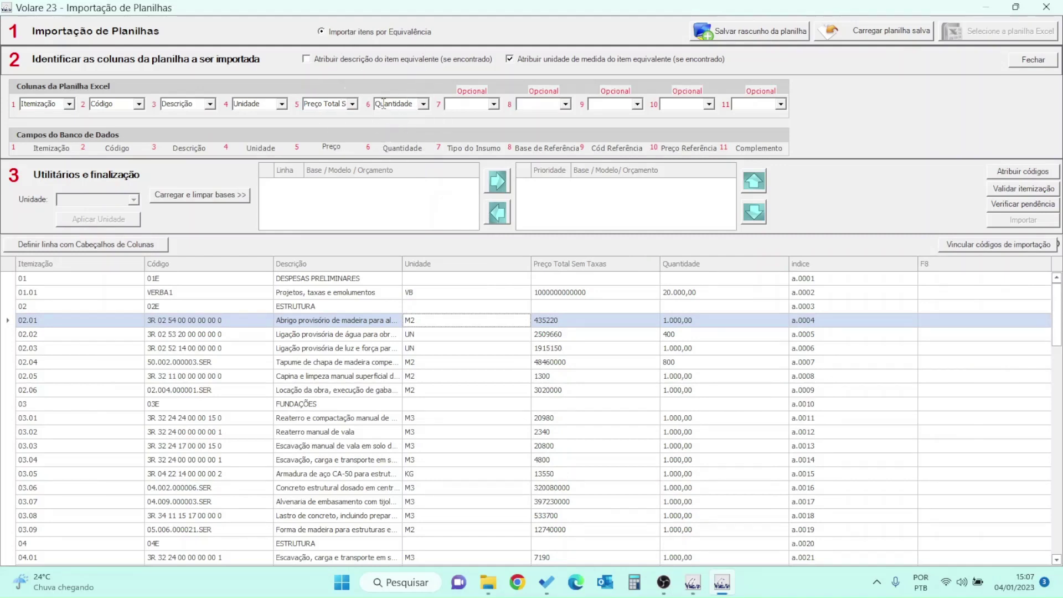
{"action": "left_click", "coordinate": [401, 146]}
Compare the order of the grid columns, from Itemização to Quantidade, with the database fields.
{"action": "left_click", "coordinate": [91, 271]}
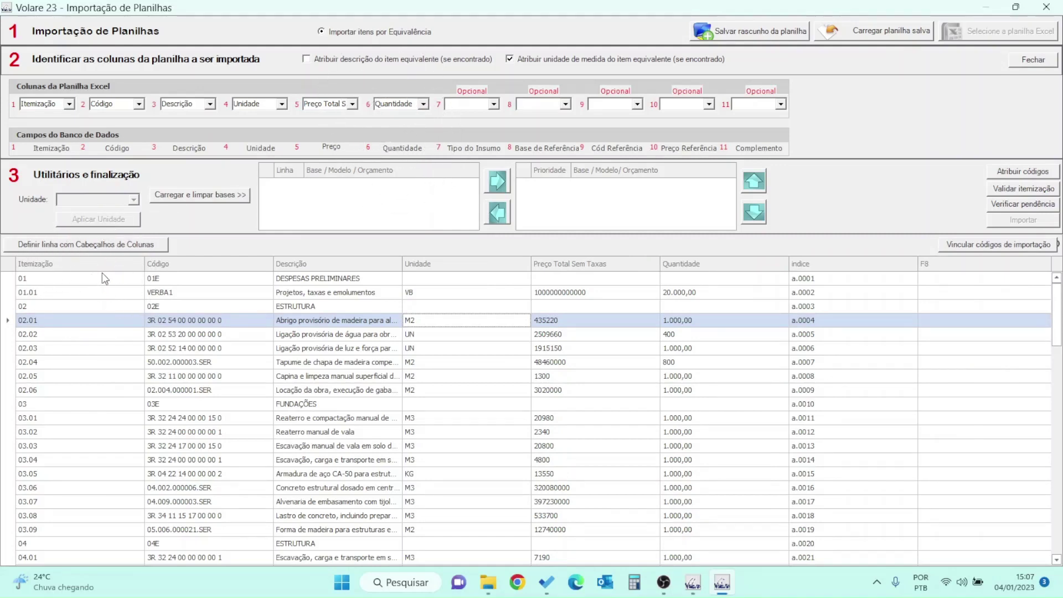
{"action": "left_click", "coordinate": [189, 268]}
{"action": "left_click", "coordinate": [297, 279]}
{"action": "left_click", "coordinate": [433, 291]}
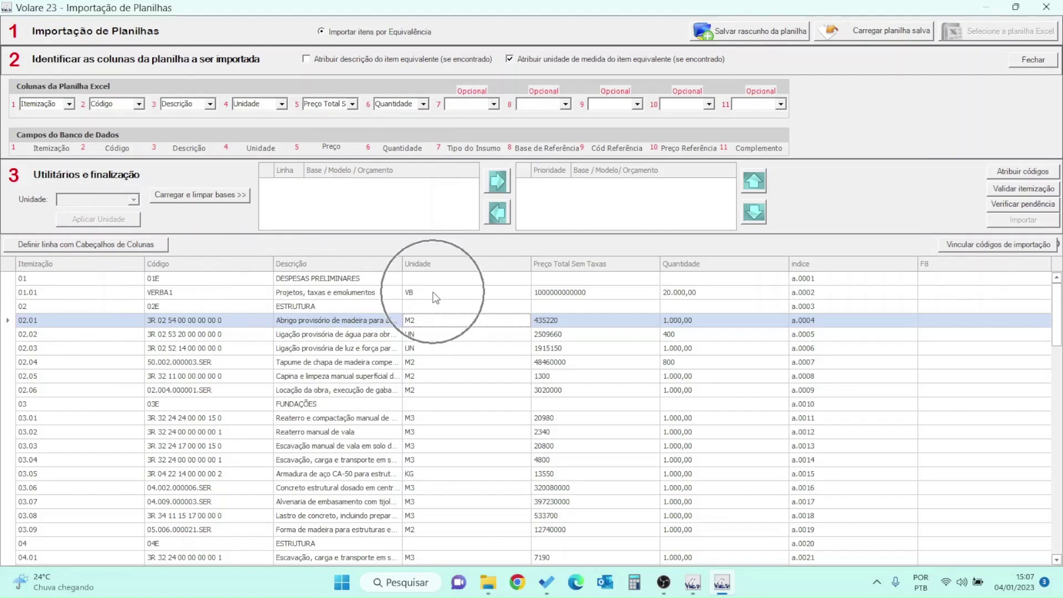
{"action": "left_click", "coordinate": [552, 294]}
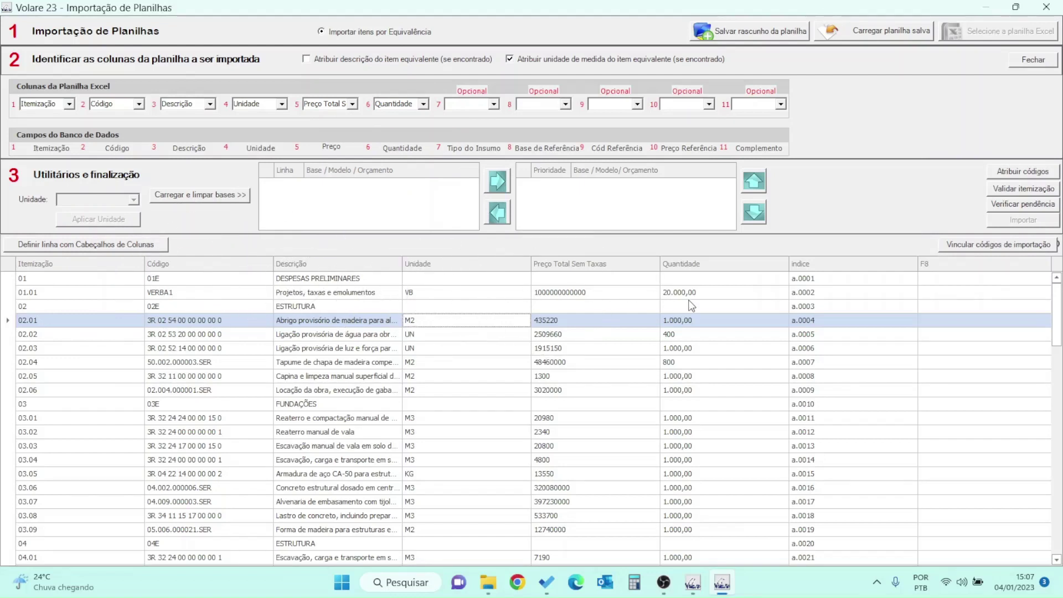
{"action": "left_click", "coordinate": [105, 147]}
{"action": "left_click", "coordinate": [53, 153]}
{"action": "left_click", "coordinate": [16, 67]}
{"action": "key", "text": "ctrl"}
Load the available bases and add TCPO_PINI-Jan-2019 and TCPO-Jan-2019, in that order, to the priority list.
{"action": "left_click", "coordinate": [193, 197]}
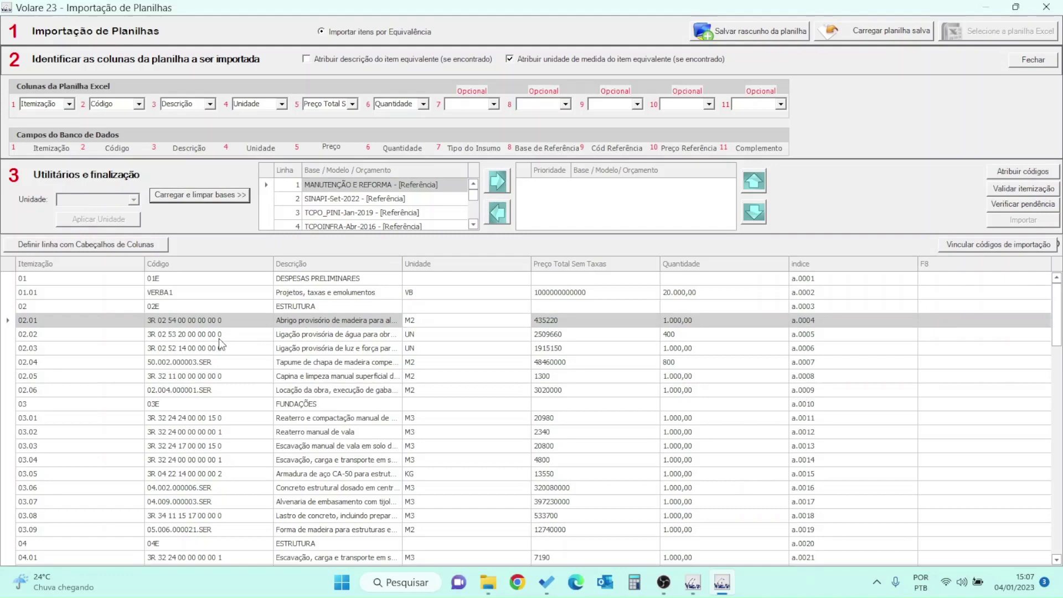
{"action": "key", "text": "ctrl"}
{"action": "left_click", "coordinate": [397, 213]}
{"action": "left_click", "coordinate": [499, 182]}
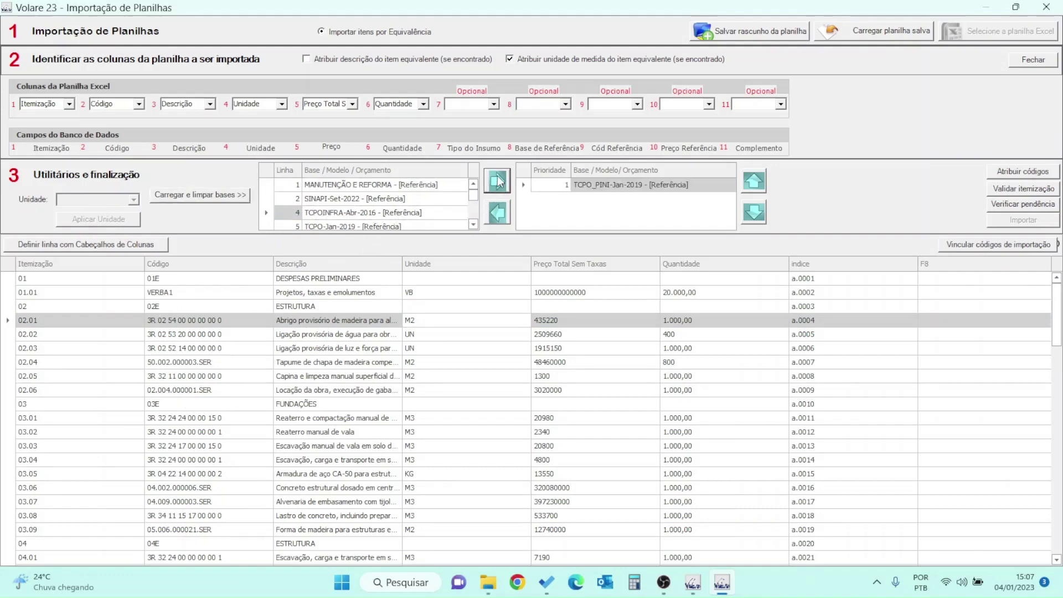
{"action": "left_click", "coordinate": [381, 226]}
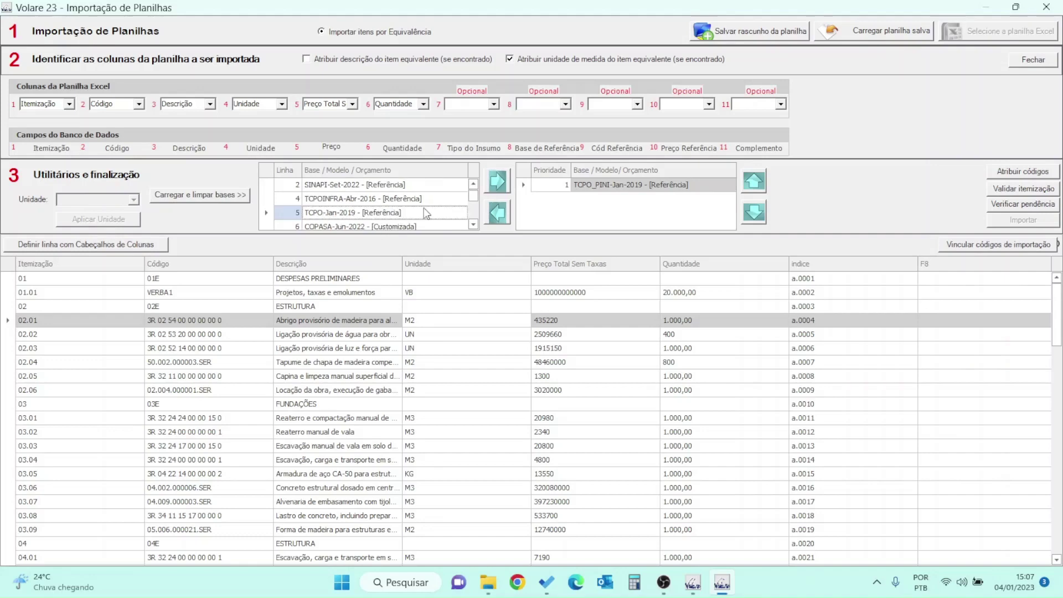
{"action": "left_click", "coordinate": [500, 185]}
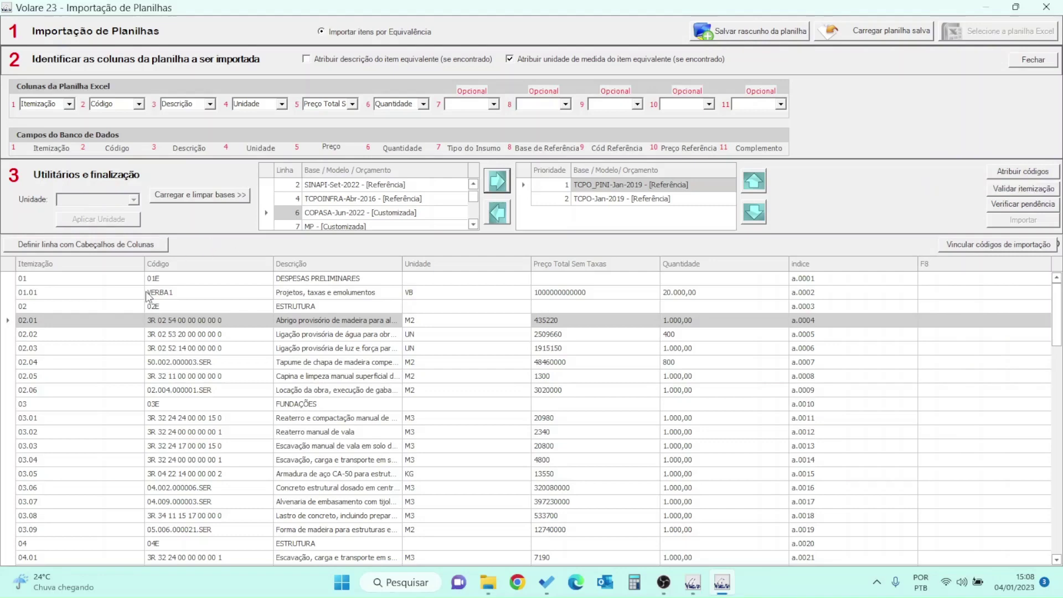
Review the item codes and descriptions, and validate the itemization of the loaded budget.
{"action": "key", "text": "ctrl"}
{"action": "key", "text": "ctrl"}
{"action": "key", "text": "ctrl"}
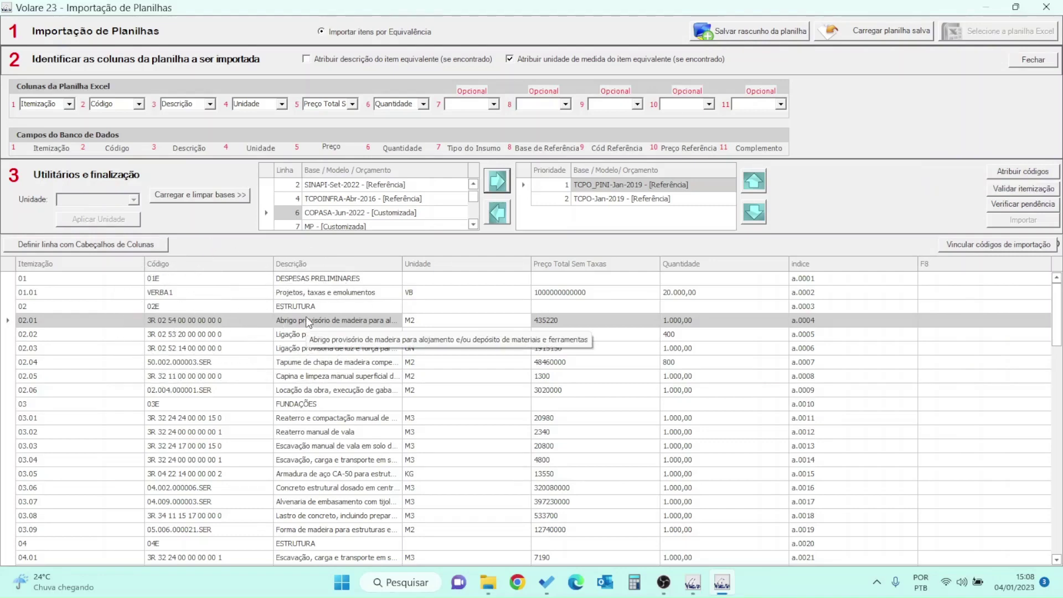
{"action": "key", "text": "ctrl"}
{"action": "key", "text": "ctrl"}
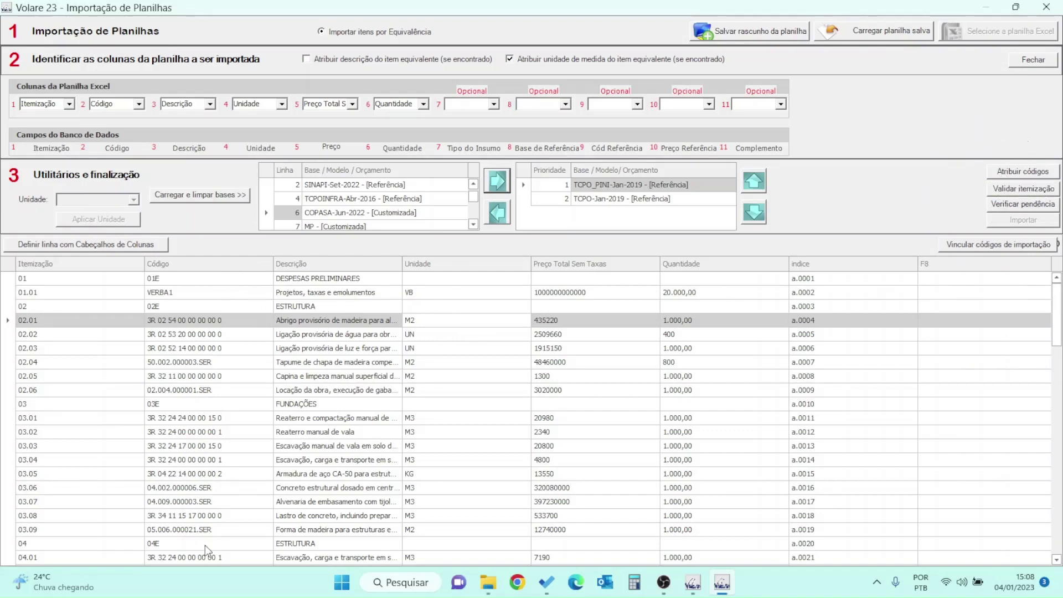
{"action": "left_click", "coordinate": [1021, 189]}
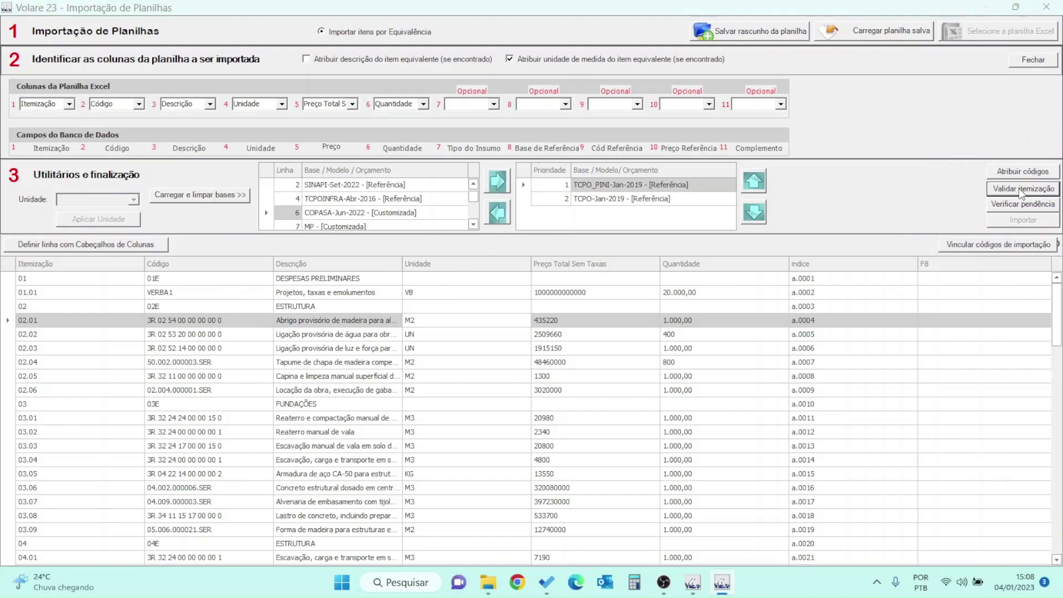
{"action": "left_click", "coordinate": [587, 338]}
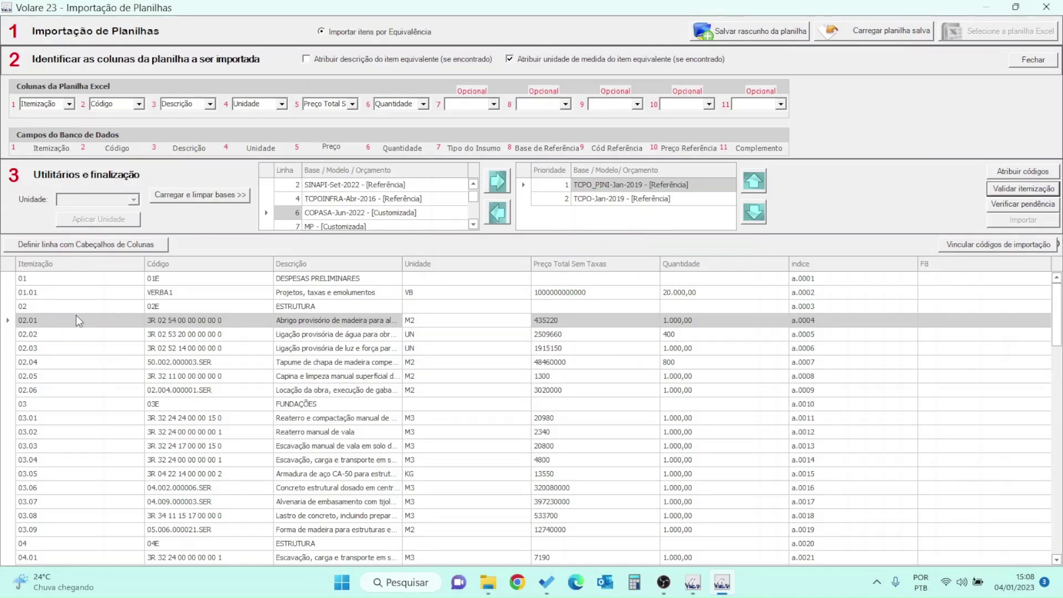
Check the loaded budget for pending issues and import the spreadsheet by equivalence, accepting the notices.
{"action": "left_click", "coordinate": [1043, 206]}
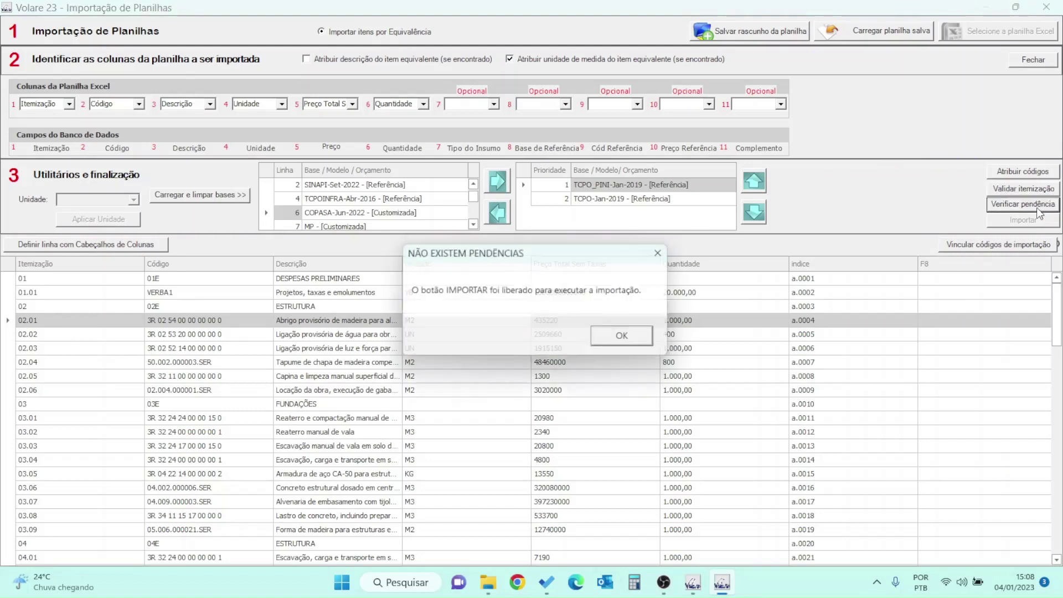
{"action": "left_click", "coordinate": [623, 335]}
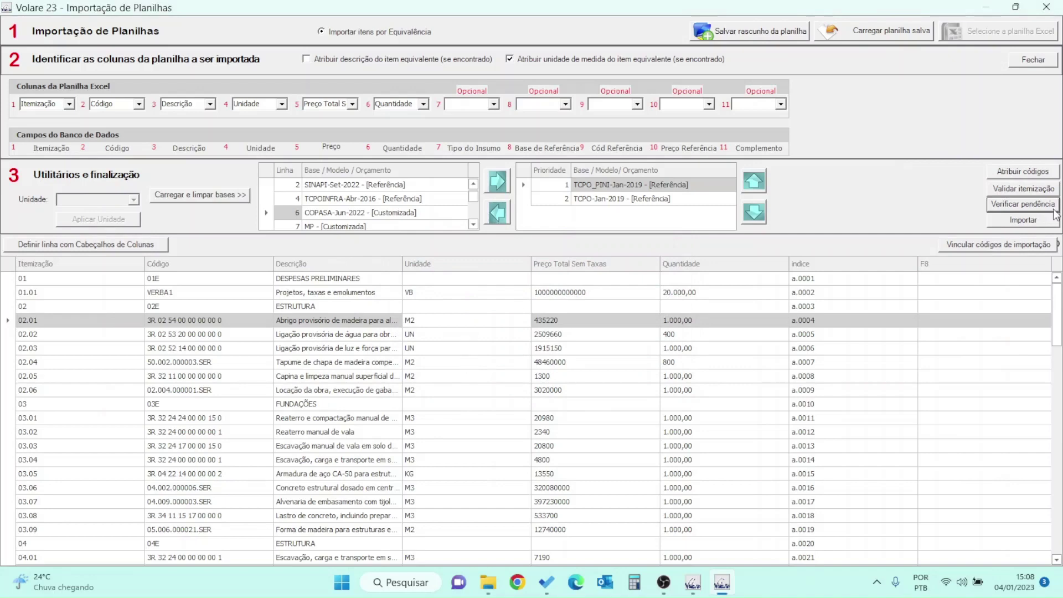
{"action": "left_click", "coordinate": [1037, 225]}
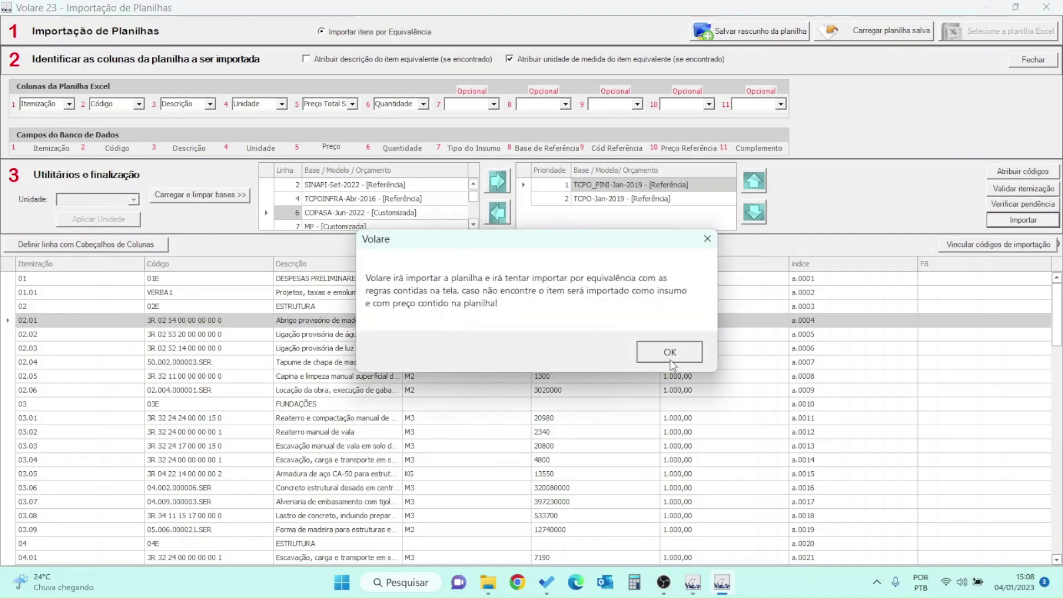
{"action": "left_click", "coordinate": [670, 355]}
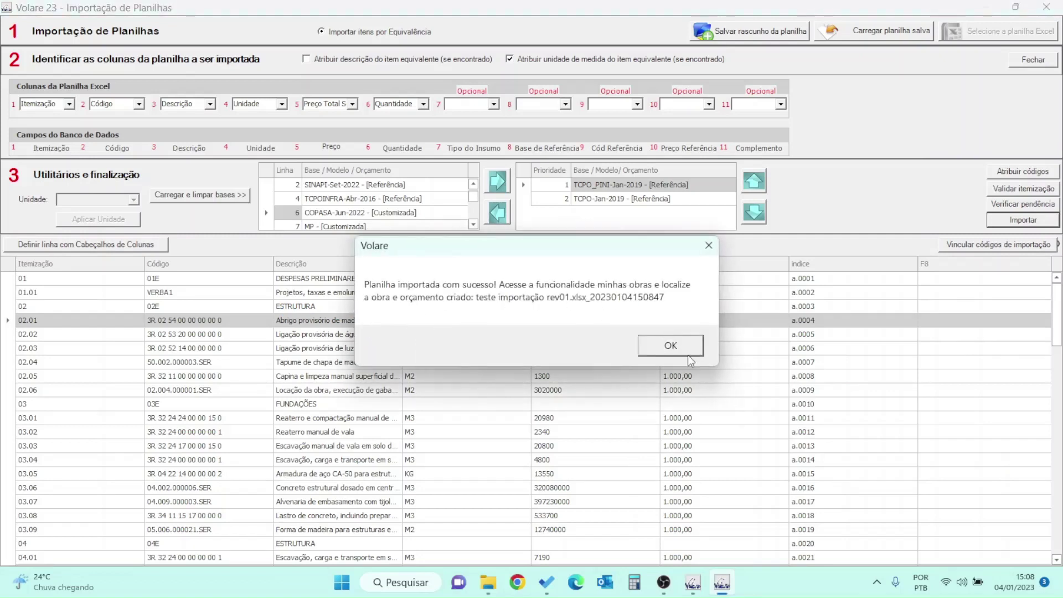
{"action": "left_click", "coordinate": [681, 348]}
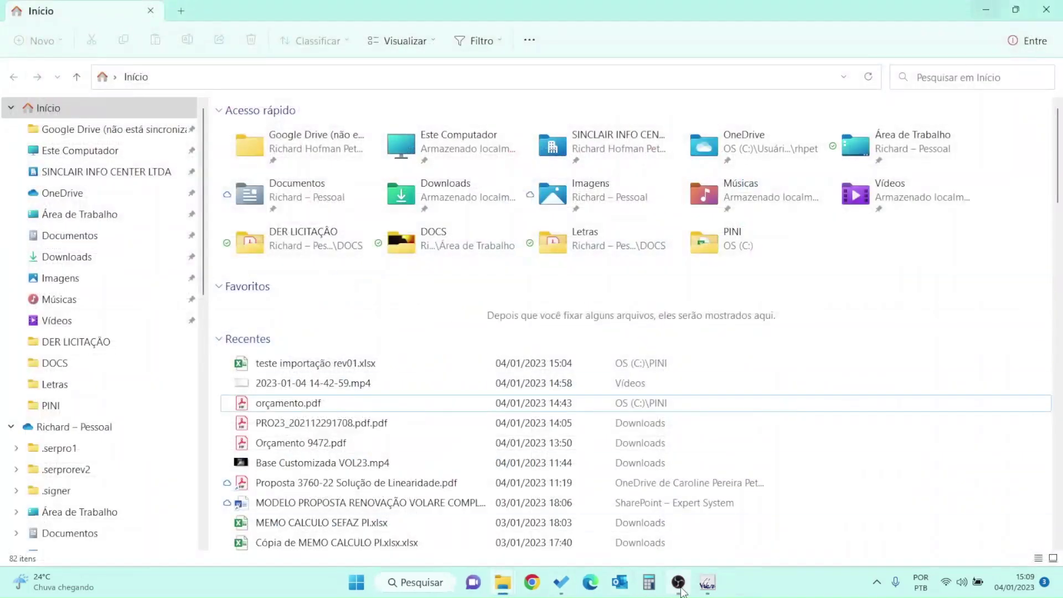
Switch to the main Volare window, refresh the works list, and open the imported teste importação rev01.xlsx budget to review its items.
{"action": "left_click", "coordinate": [708, 582]}
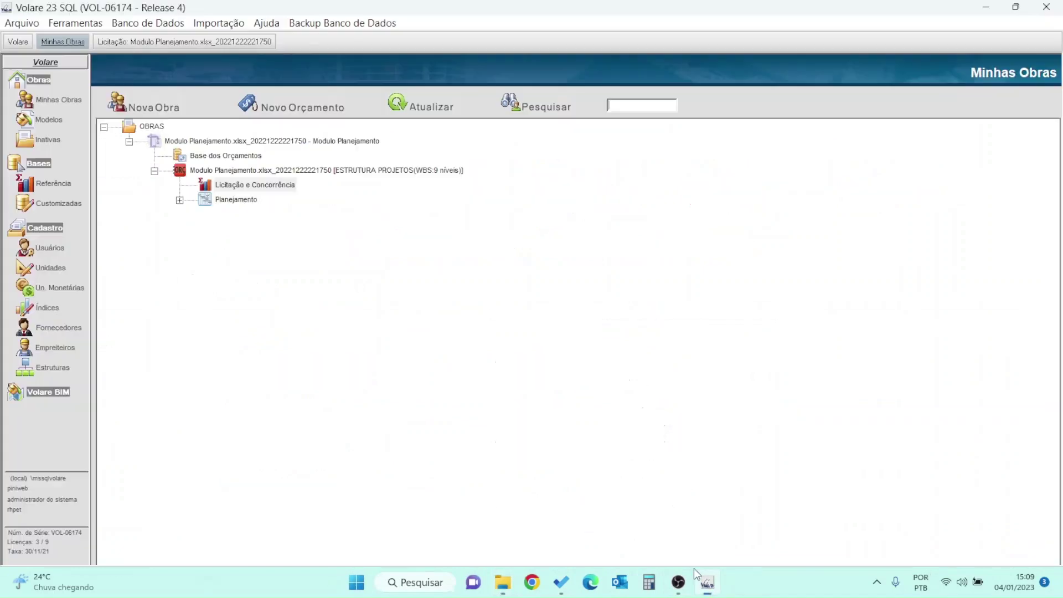
{"action": "left_click", "coordinate": [402, 108]}
{"action": "left_click", "coordinate": [129, 215]}
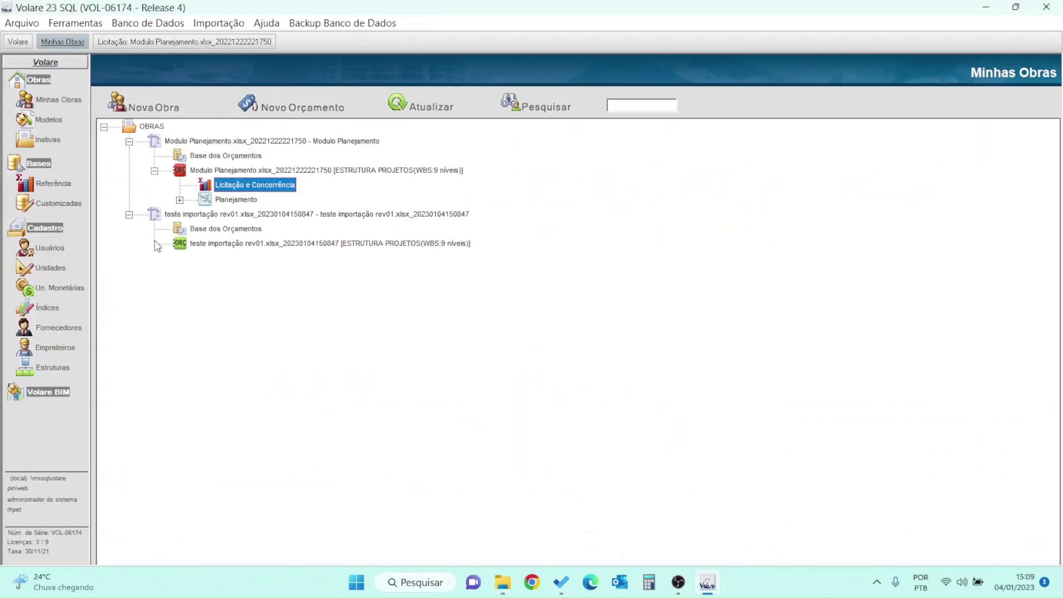
{"action": "left_click", "coordinate": [182, 244]}
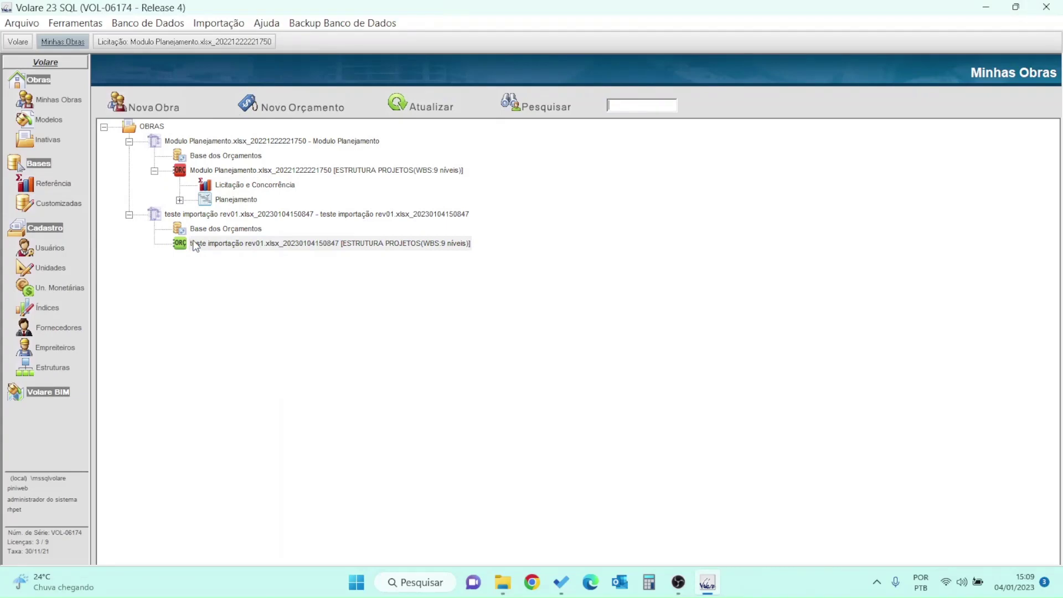
{"action": "double_click", "coordinate": [194, 244]}
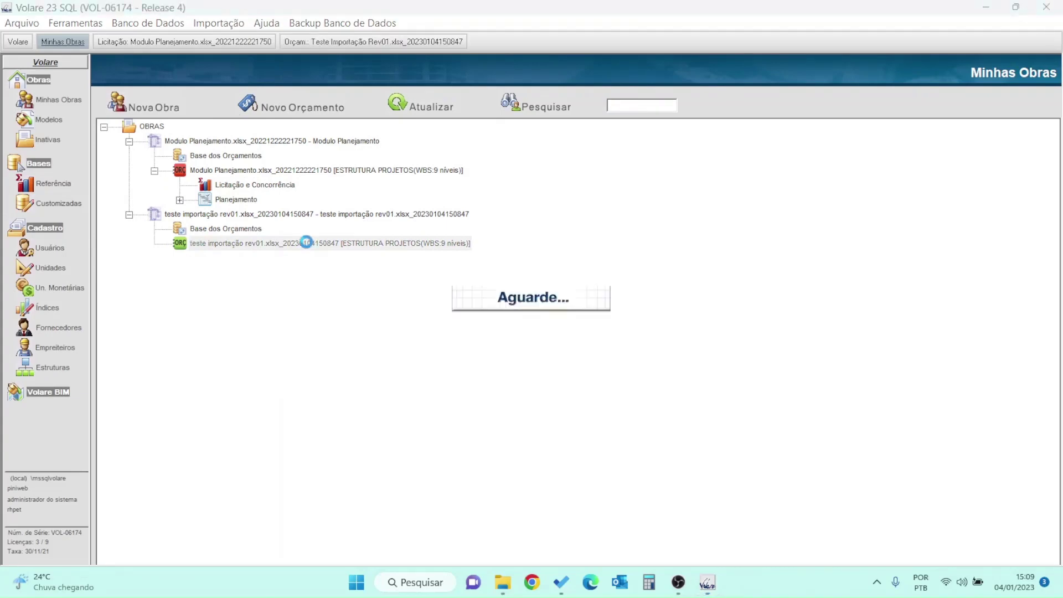
{"action": "scroll", "coordinate": [210, 277], "scroll_direction": "down", "scroll_amount": 10}
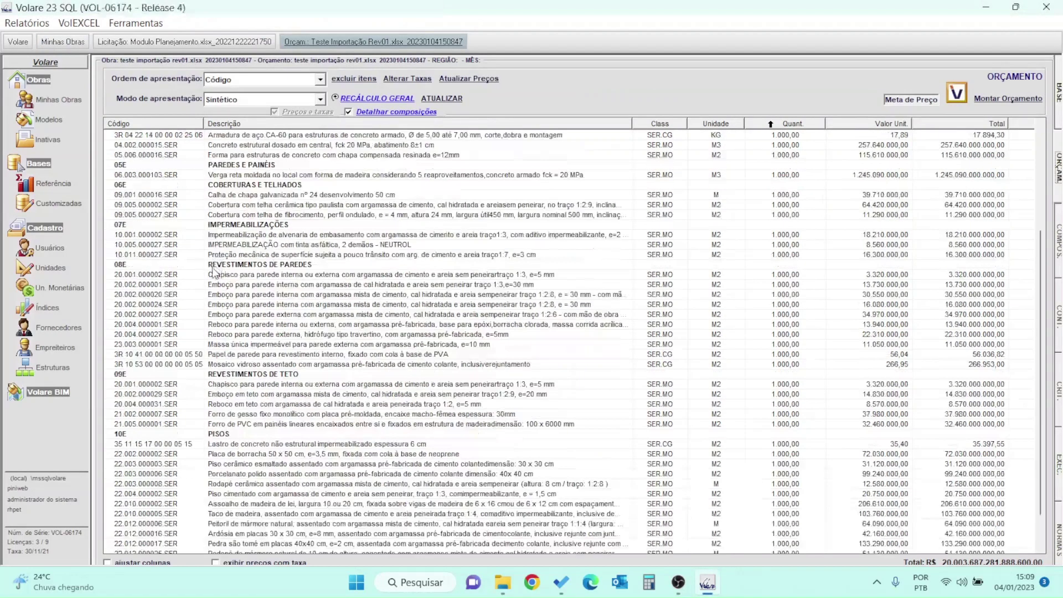
{"action": "scroll", "coordinate": [203, 305], "scroll_direction": "up", "scroll_amount": 6}
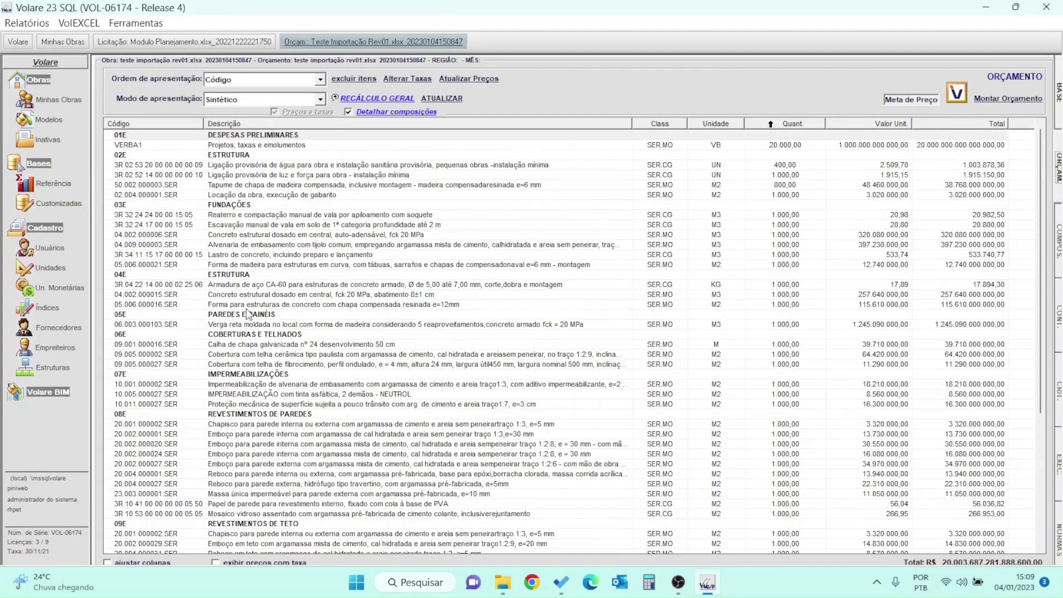
{"action": "scroll", "coordinate": [249, 314], "scroll_direction": "down", "scroll_amount": 6}
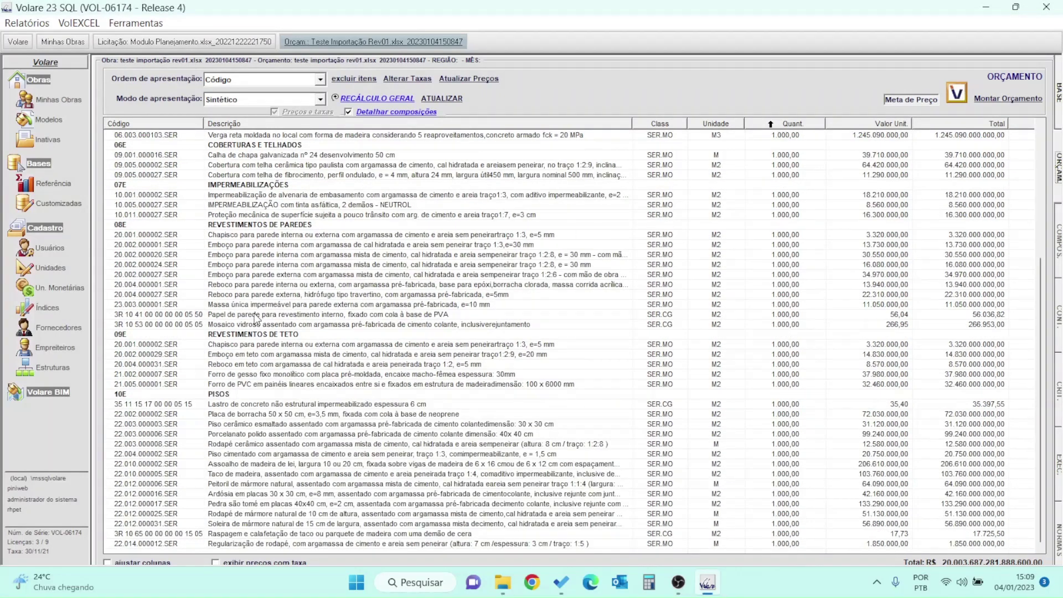